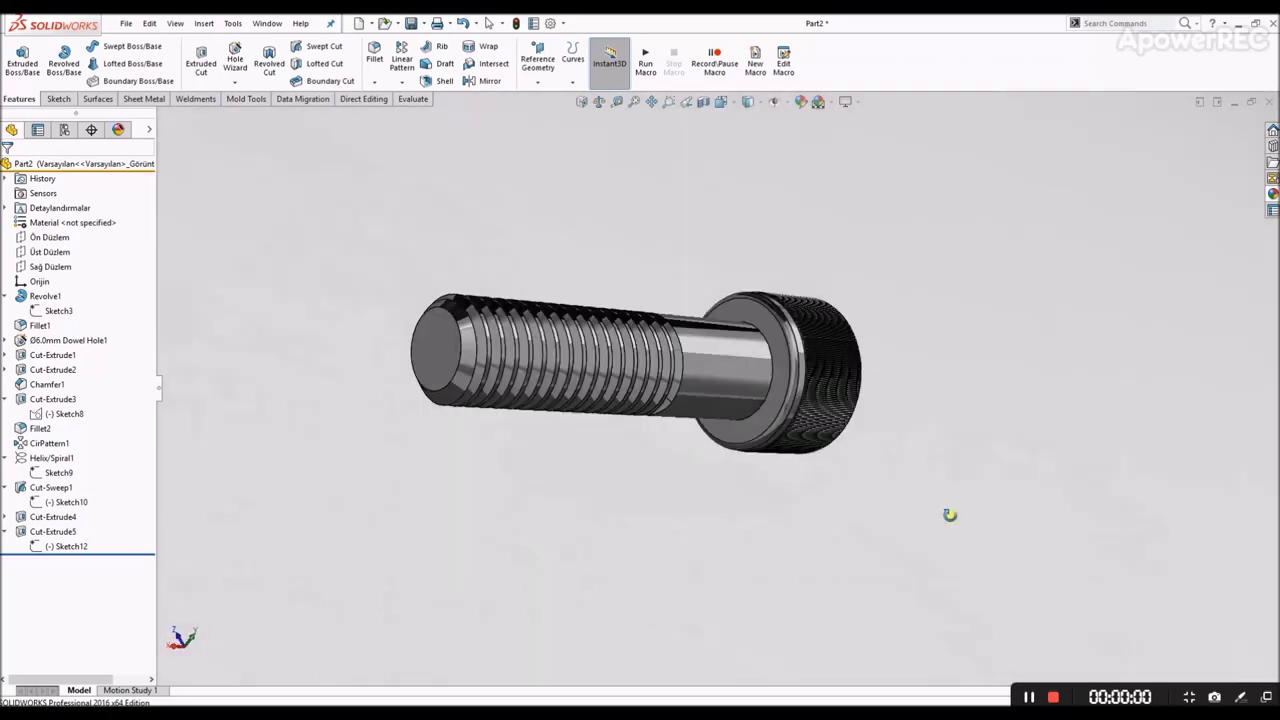
# Step: Create a new Part document and start a line sketch on the Ön Düzlem plane
pyautogui.click(358, 23)
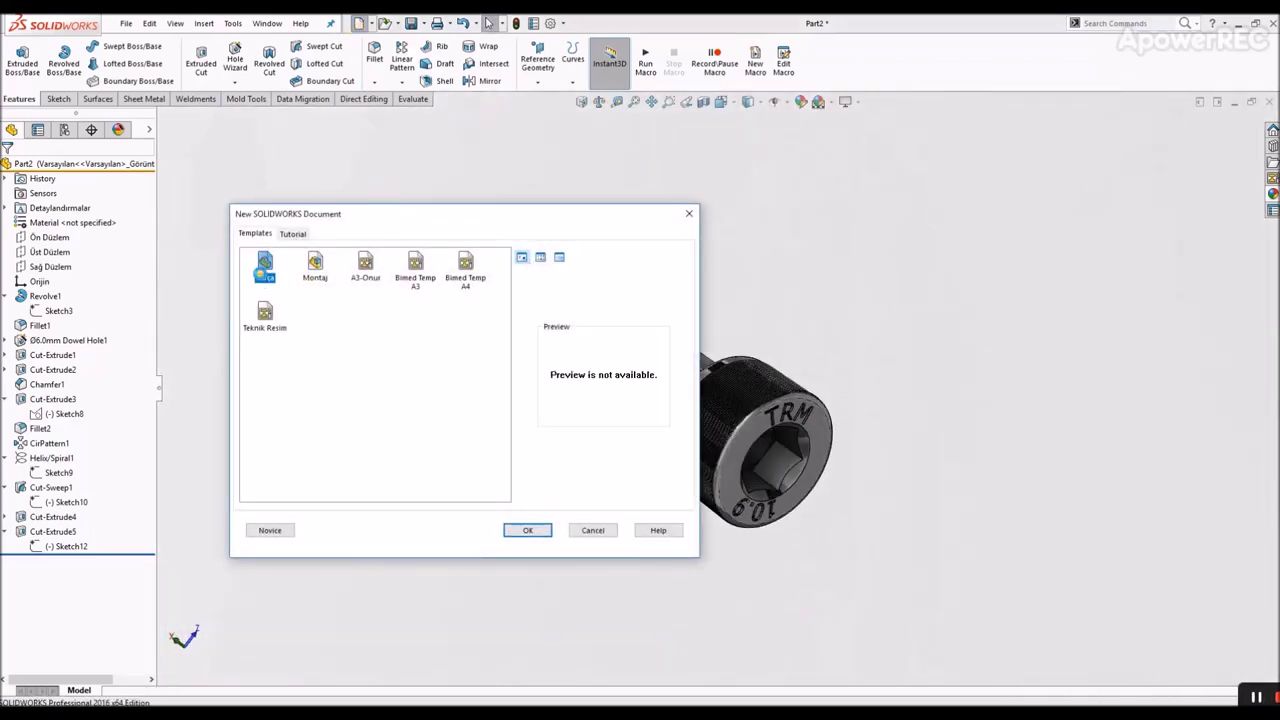
pyautogui.doubleClick(264, 266)
pyautogui.click(50, 237)
pyautogui.click(52, 220)
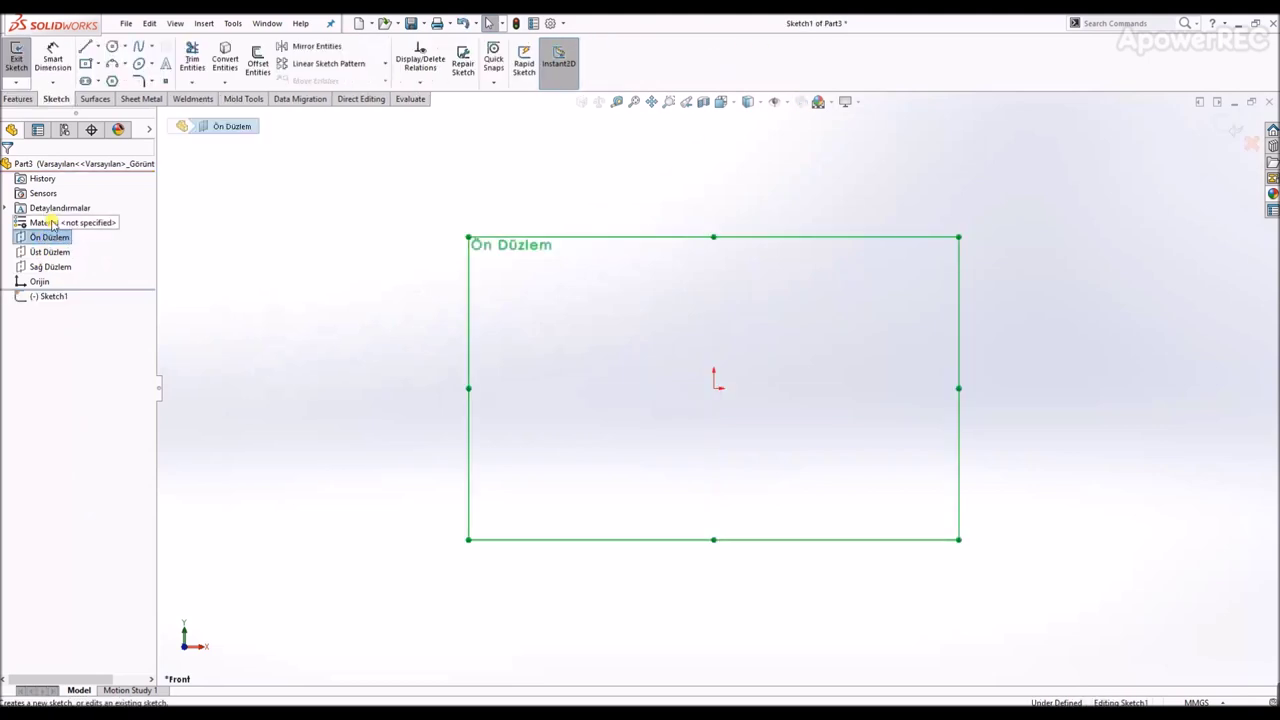
# Step: Draw the closed stepped outline of the head and shank, starting and ending at the origin
pyautogui.click(714, 386)
pyautogui.click(716, 289)
pyautogui.click(715, 286)
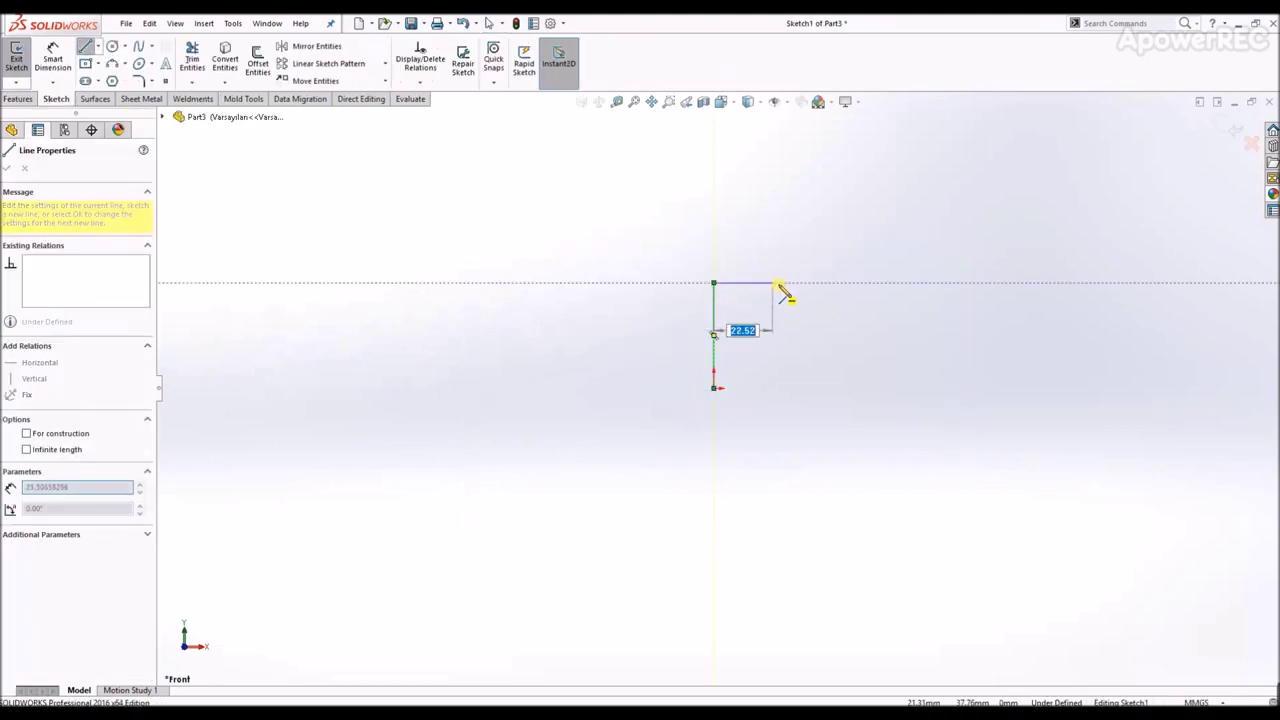
pyautogui.click(825, 283)
pyautogui.click(825, 297)
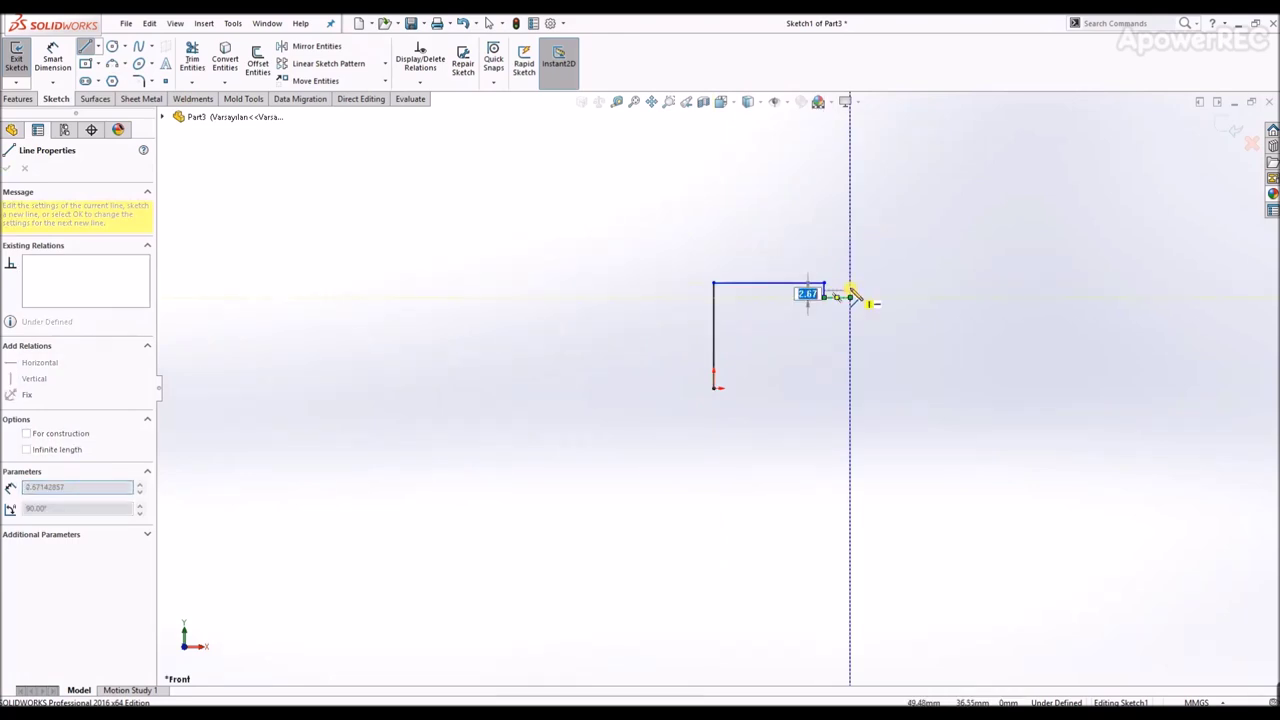
pyautogui.click(850, 336)
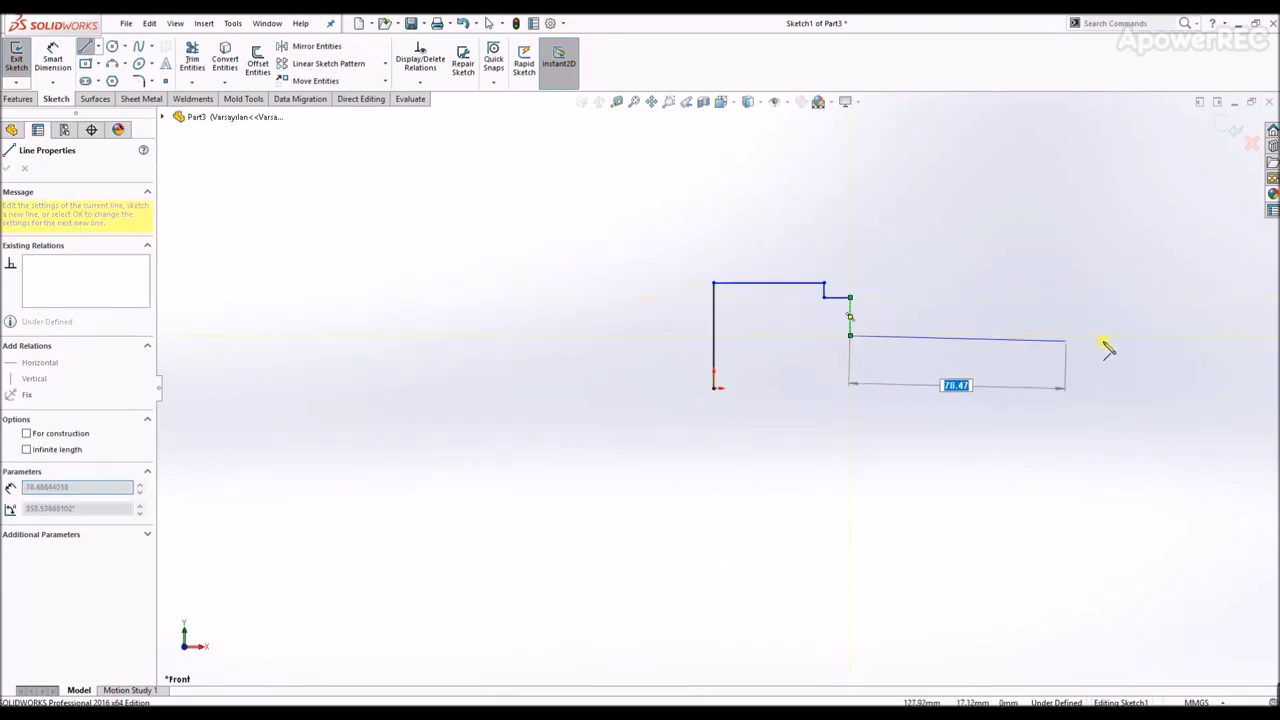
pyautogui.click(1208, 389)
pyautogui.click(714, 388)
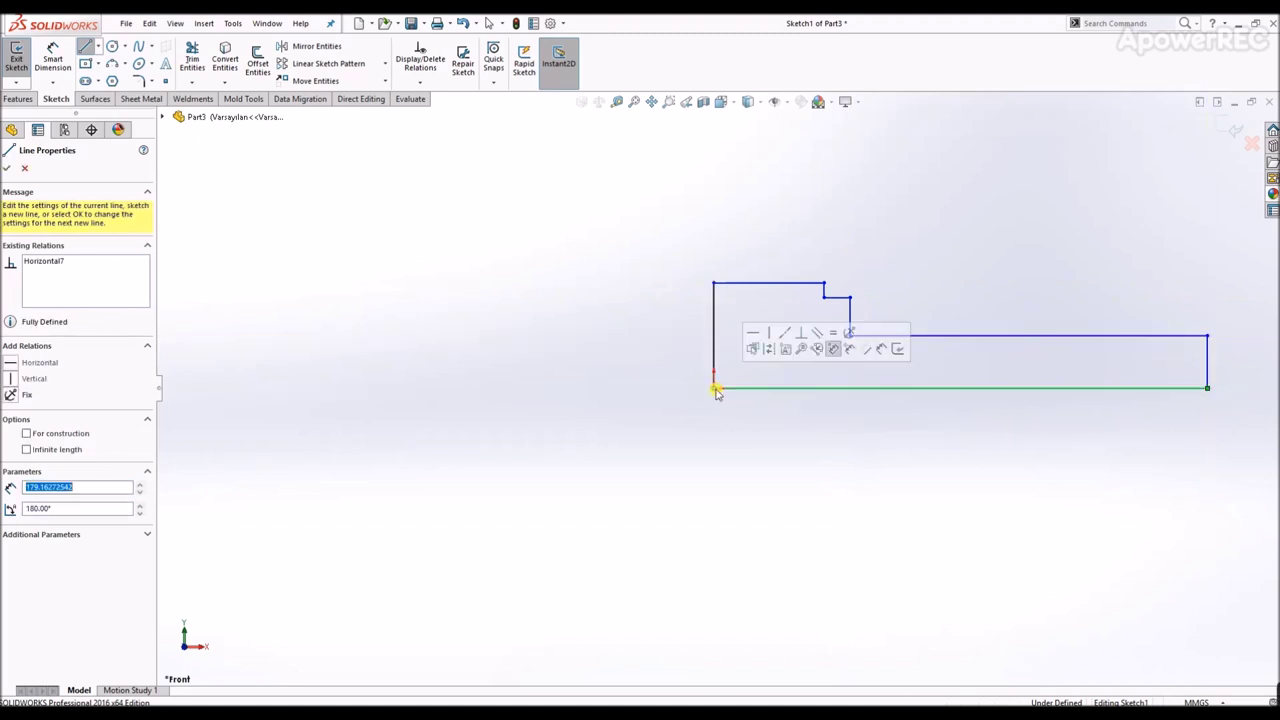
# Step: Add a horizontal line left from the origin and convert it to a centreline
pyautogui.click(714, 389)
pyautogui.doubleClick(564, 388)
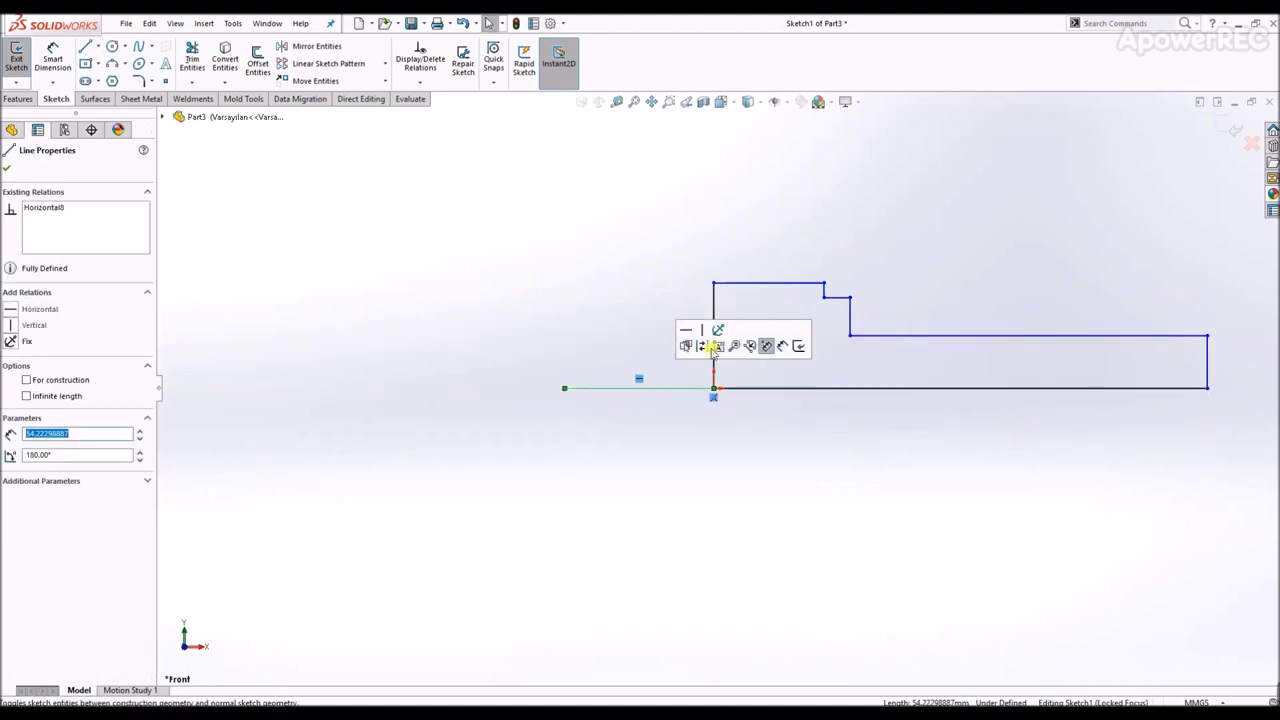
pyautogui.click(702, 345)
# Step: Place a diameter dimension from the centreline to the head's top edge
pyautogui.press('d')
pyautogui.click(695, 388)
pyautogui.click(763, 284)
pyautogui.click(701, 491)
# Step: Dimension the head: Ø13, step 1.25 by 0.25, and head length 8
pyautogui.write('13')
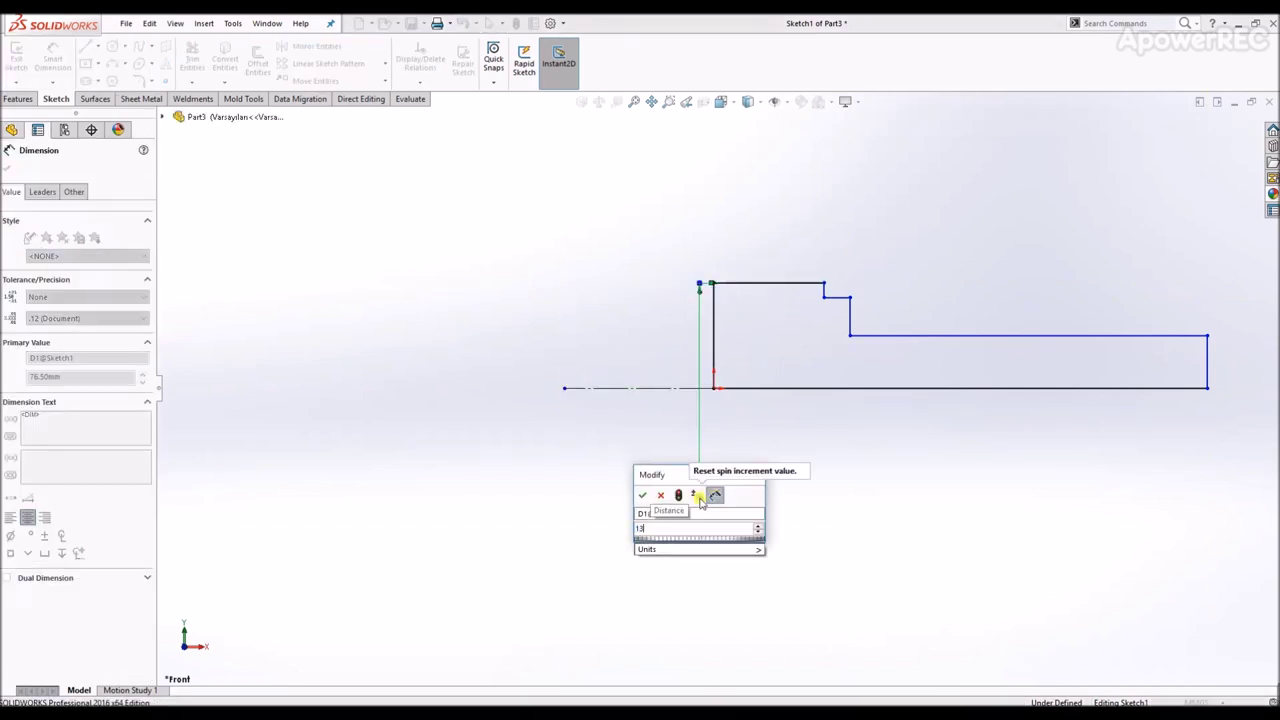
pyautogui.press('Return')
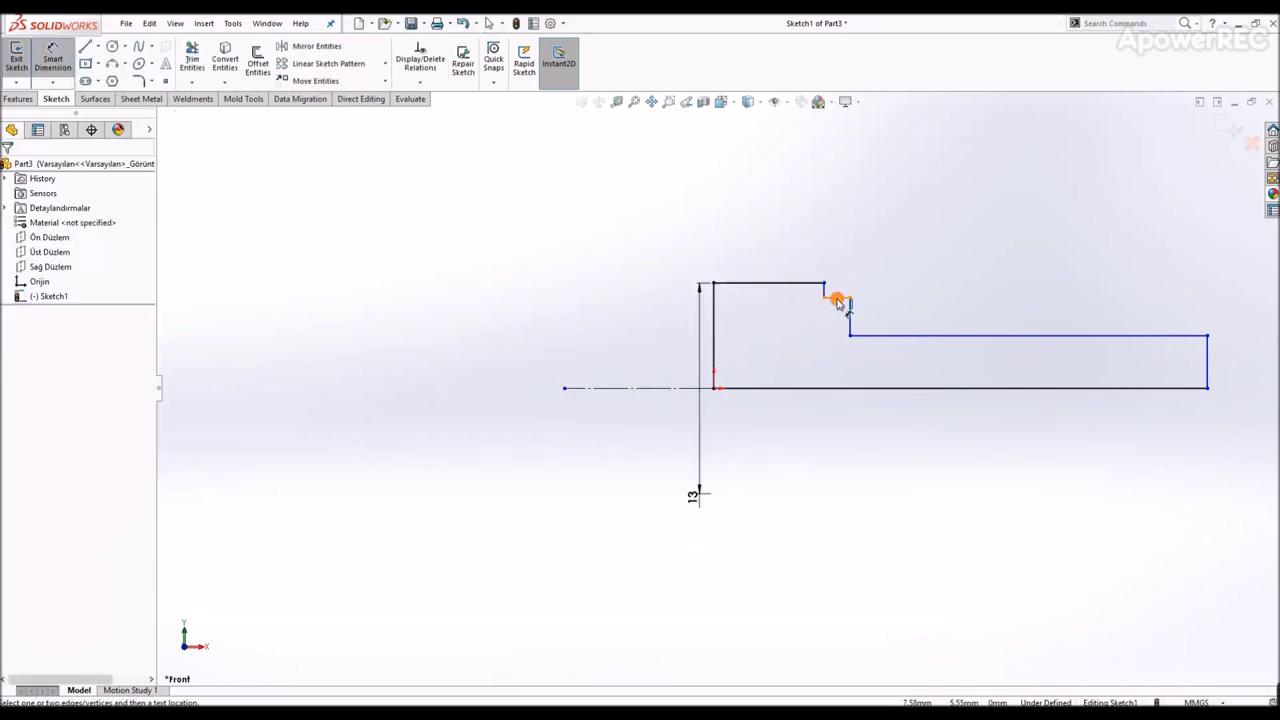
pyautogui.click(838, 298)
pyautogui.click(838, 238)
pyautogui.press('Return')
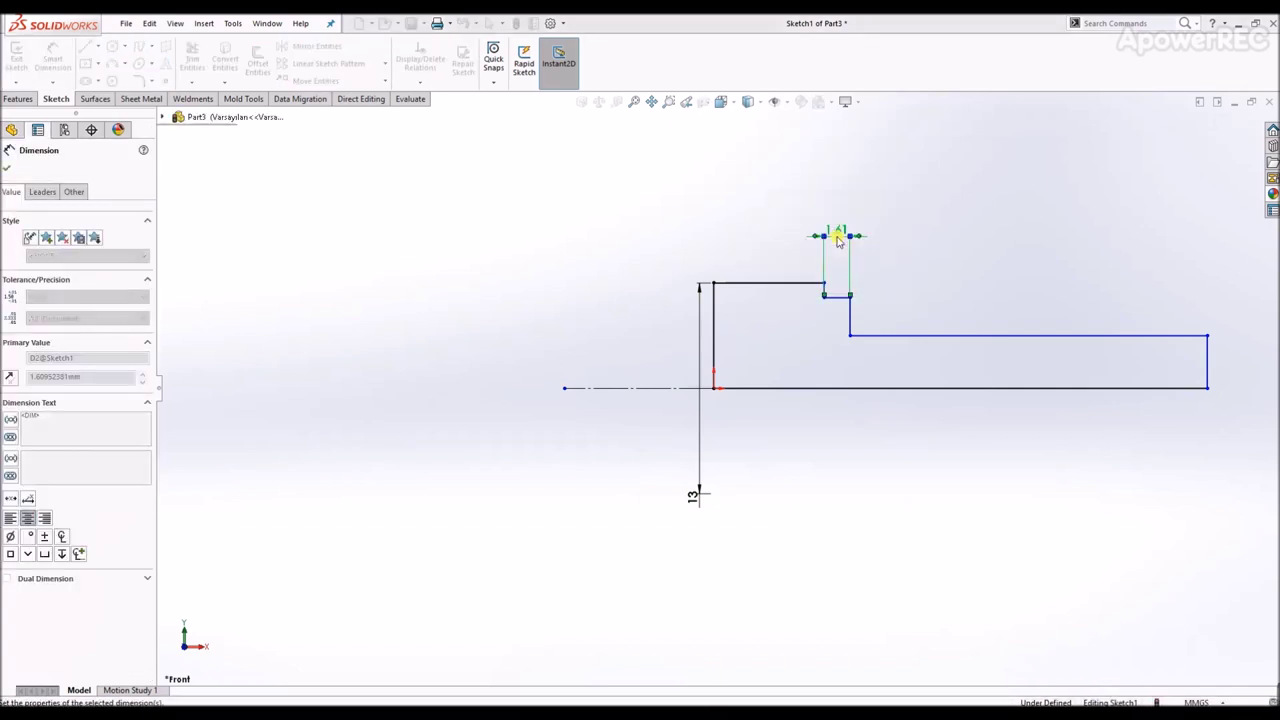
pyautogui.click(822, 284)
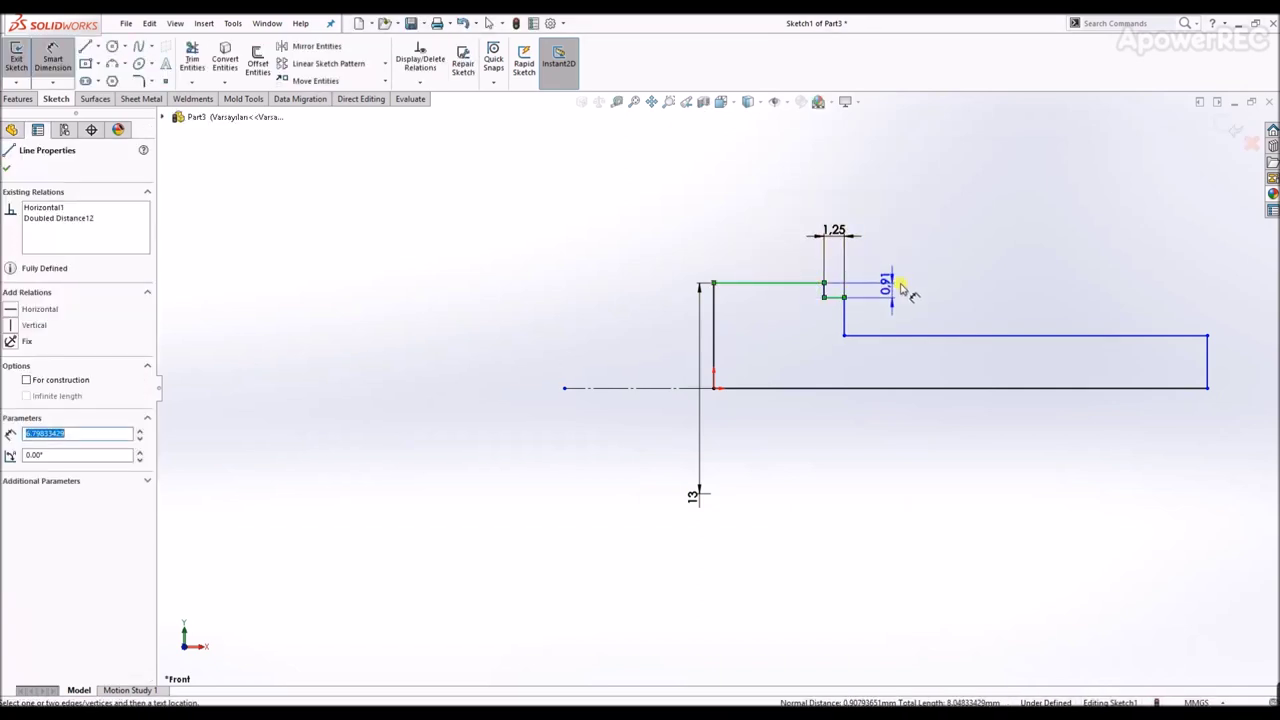
pyautogui.click(903, 287)
pyautogui.write('0,25')
pyautogui.press('Return')
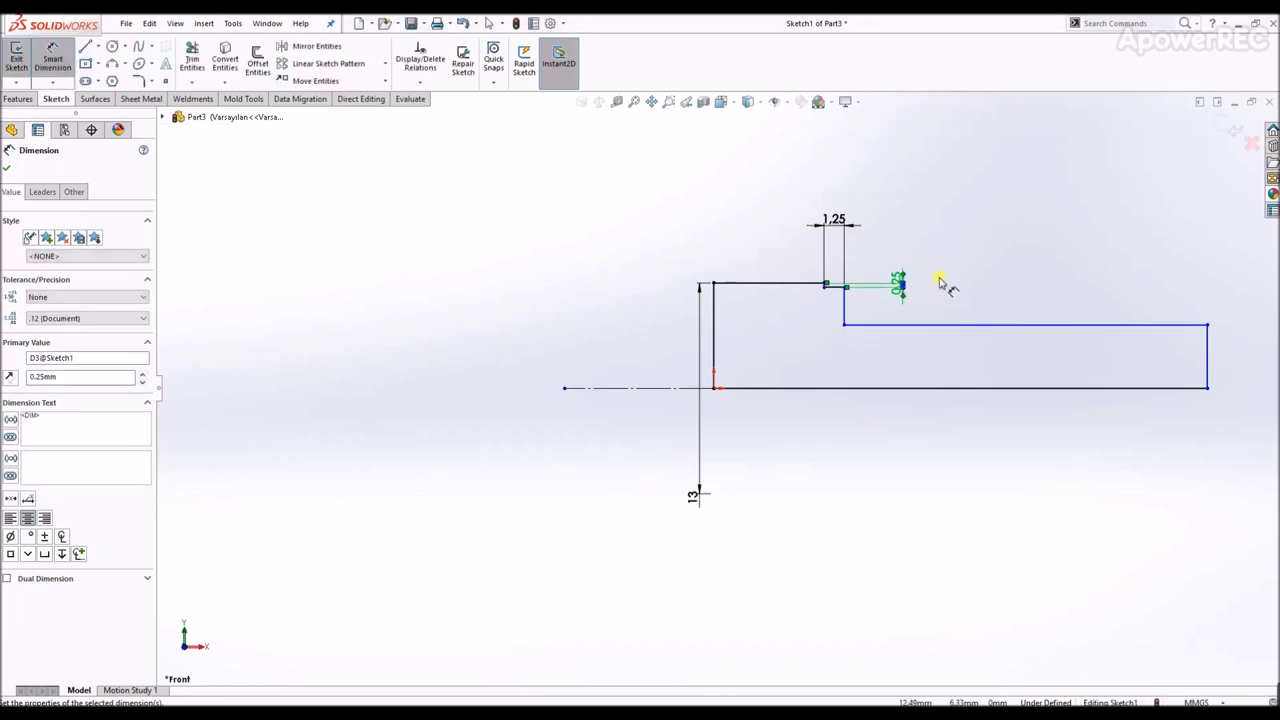
pyautogui.click(844, 318)
pyautogui.click(711, 312)
pyautogui.click(748, 168)
pyautogui.write('8')
pyautogui.press('Return')
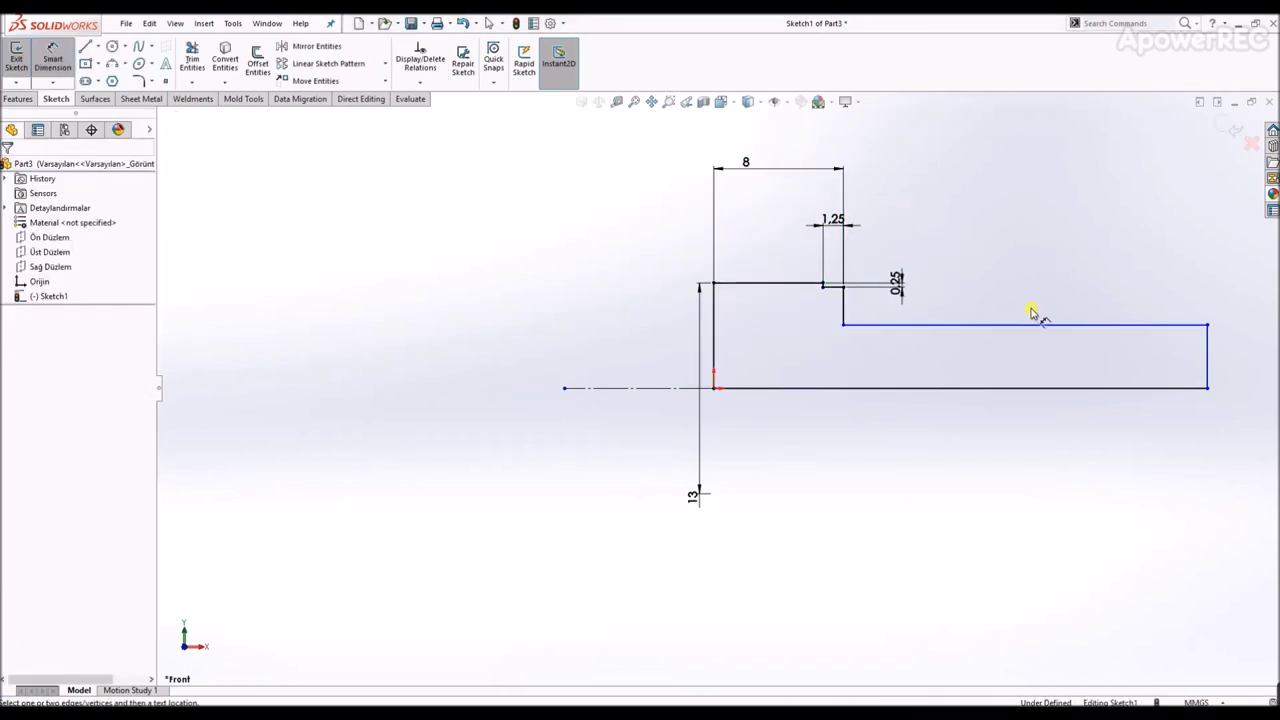
# Step: Dimension the shank Ø8 and 30 long, then zoom to fit and exit the sketch
pyautogui.click(843, 350)
pyautogui.click(680, 390)
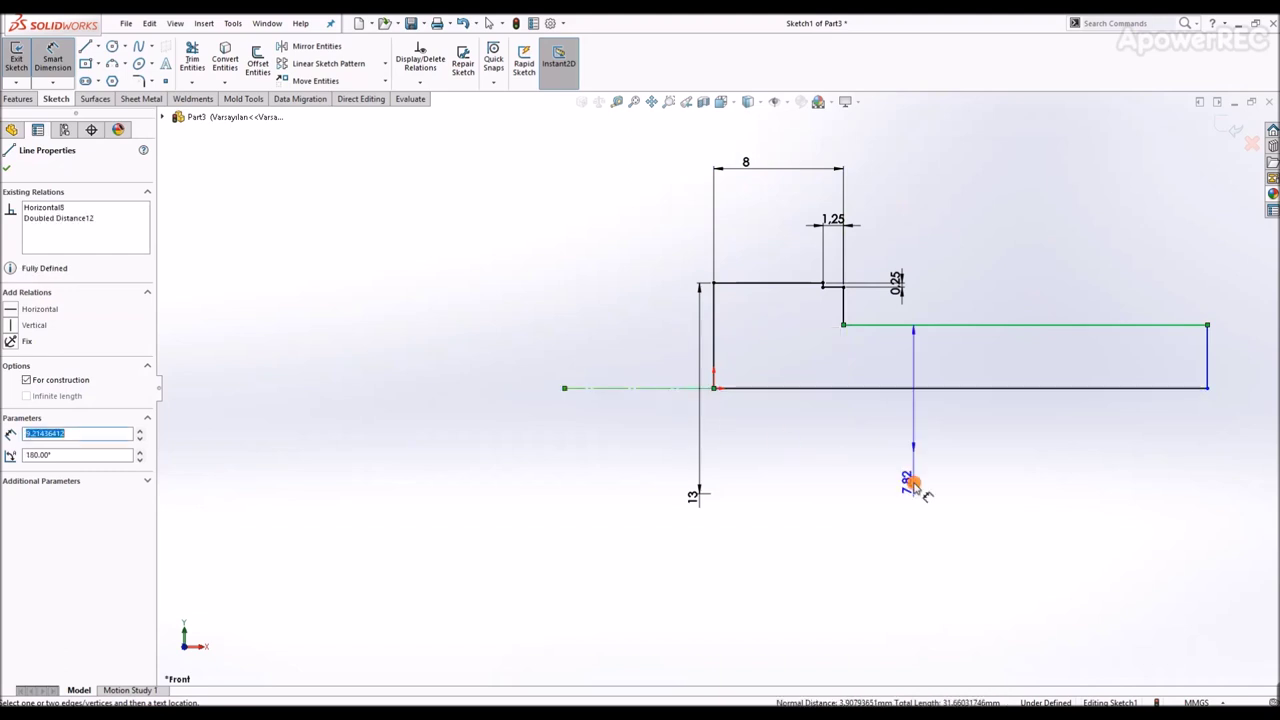
pyautogui.click(914, 487)
pyautogui.write('8')
pyautogui.press('Return')
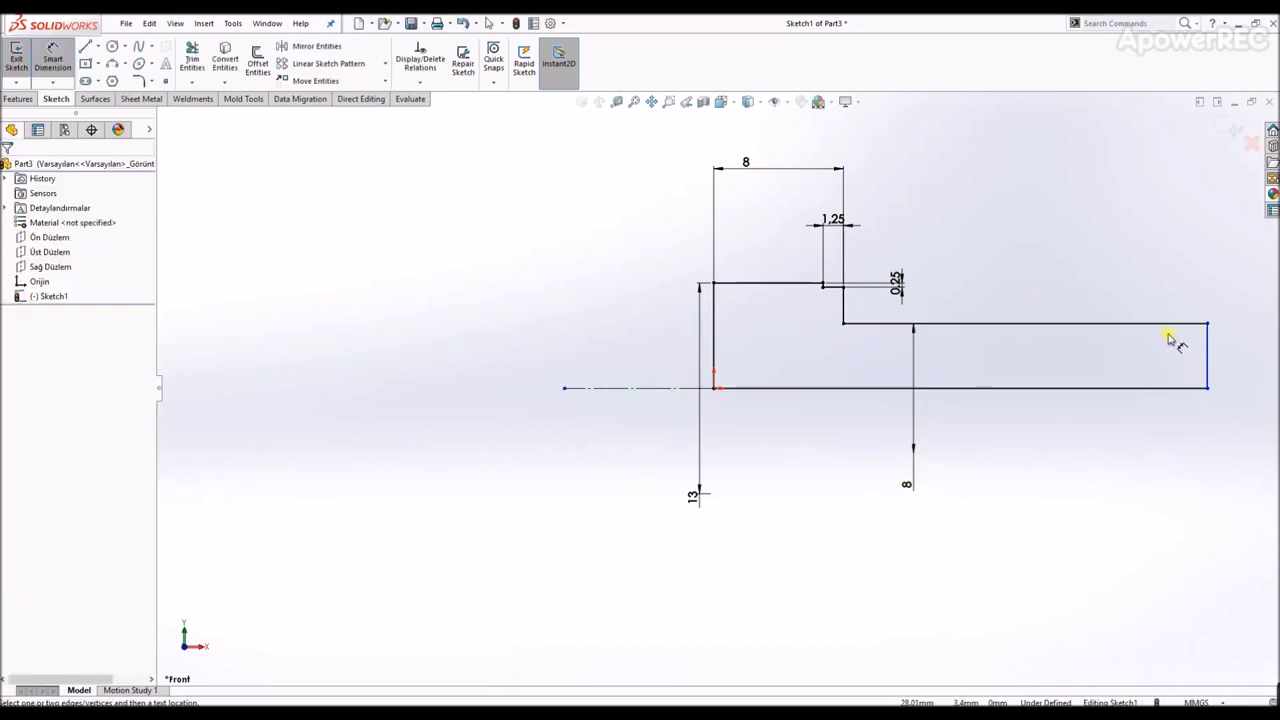
pyautogui.click(1168, 328)
pyautogui.click(1118, 242)
pyautogui.write('30')
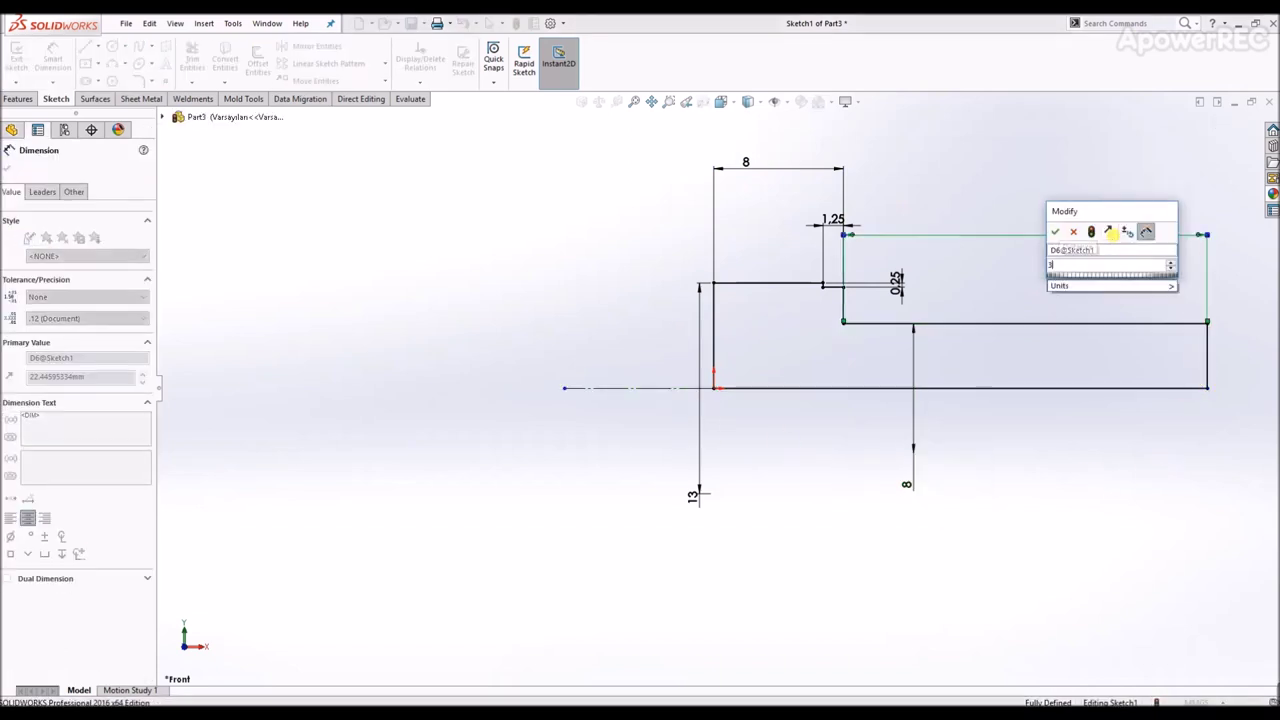
pyautogui.press('Return')
pyautogui.press('f')
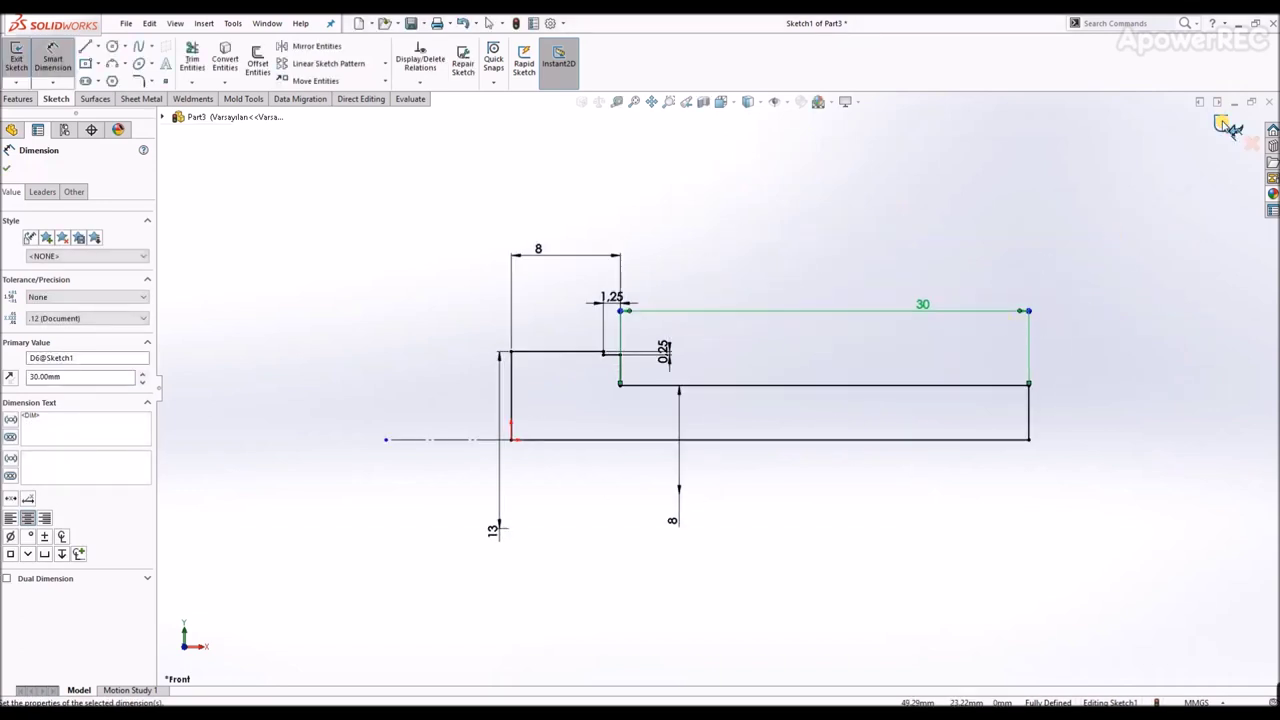
pyautogui.click(1225, 124)
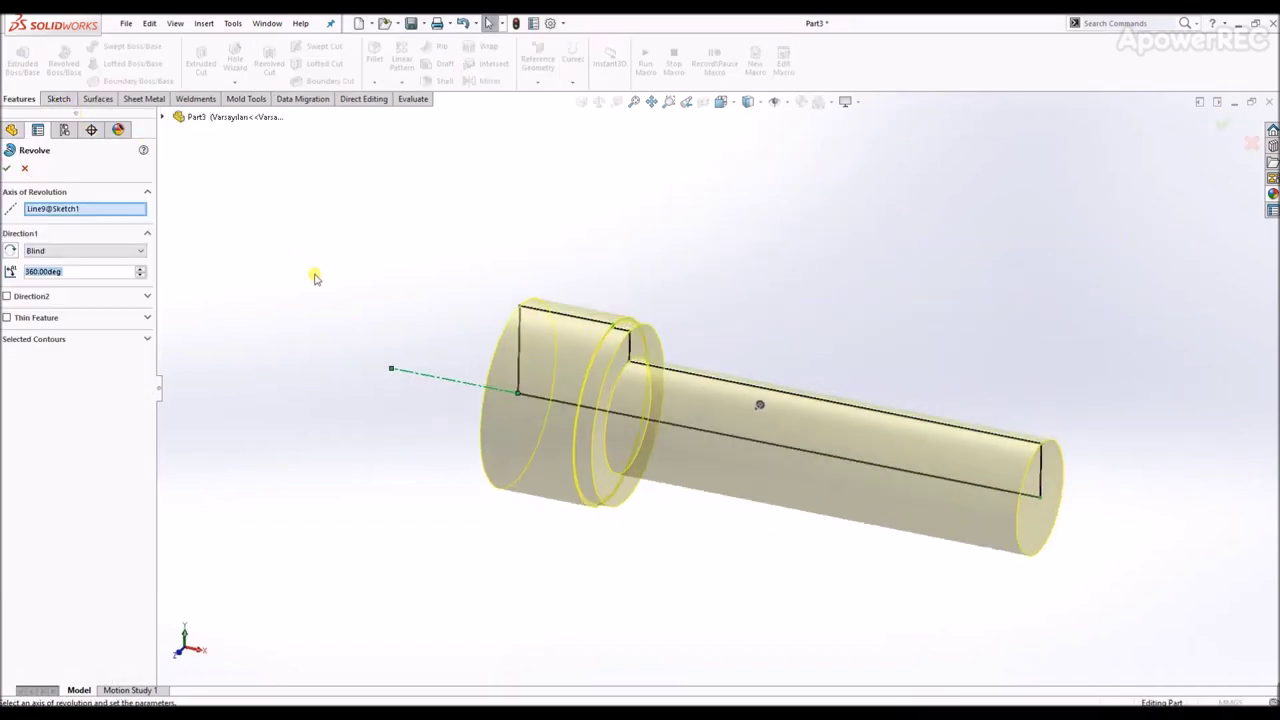
# Step: Revolve the profile 360° into a solid and chamfer the shank tip edge 1 mm
pyautogui.press('Return')
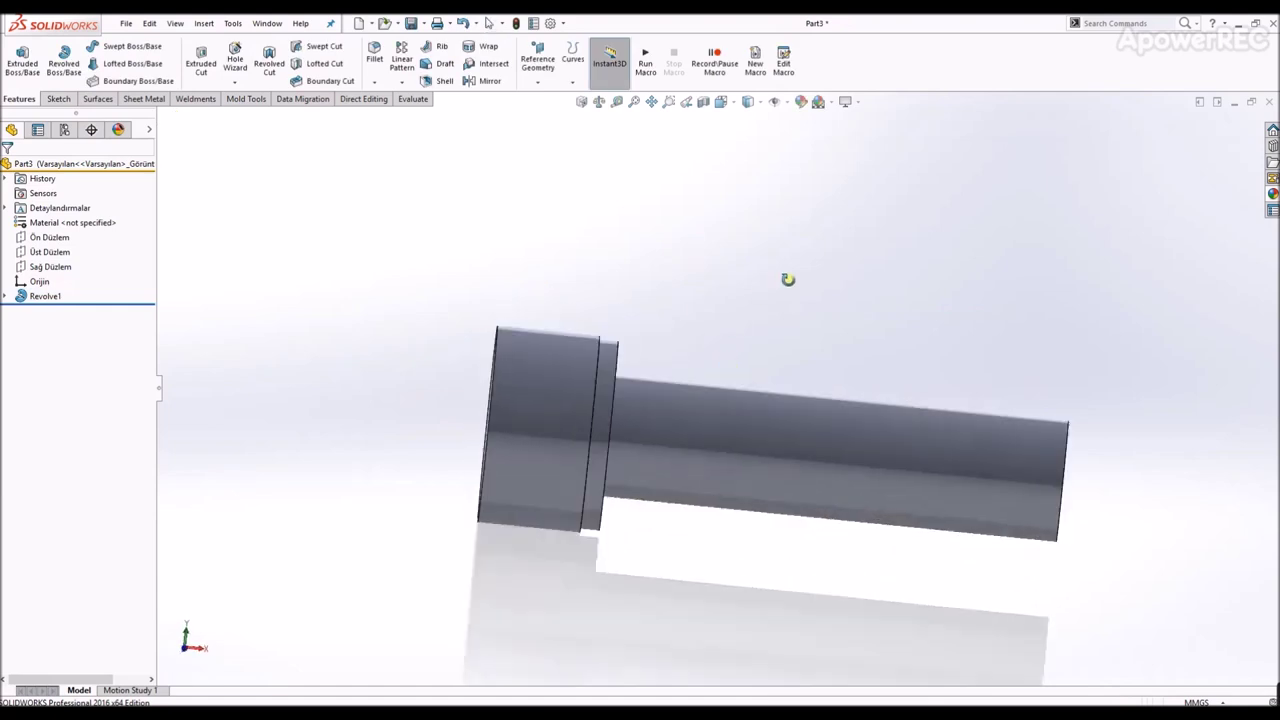
pyautogui.click(380, 83)
pyautogui.click(399, 114)
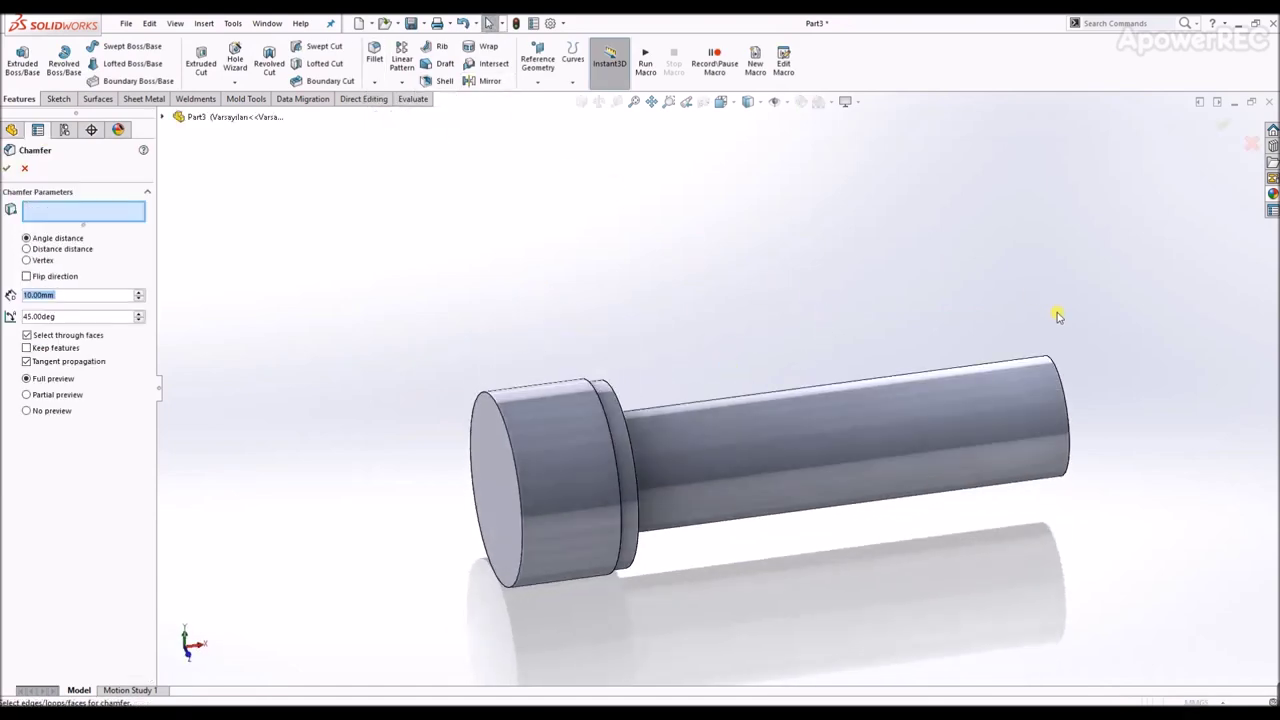
pyautogui.click(1055, 364)
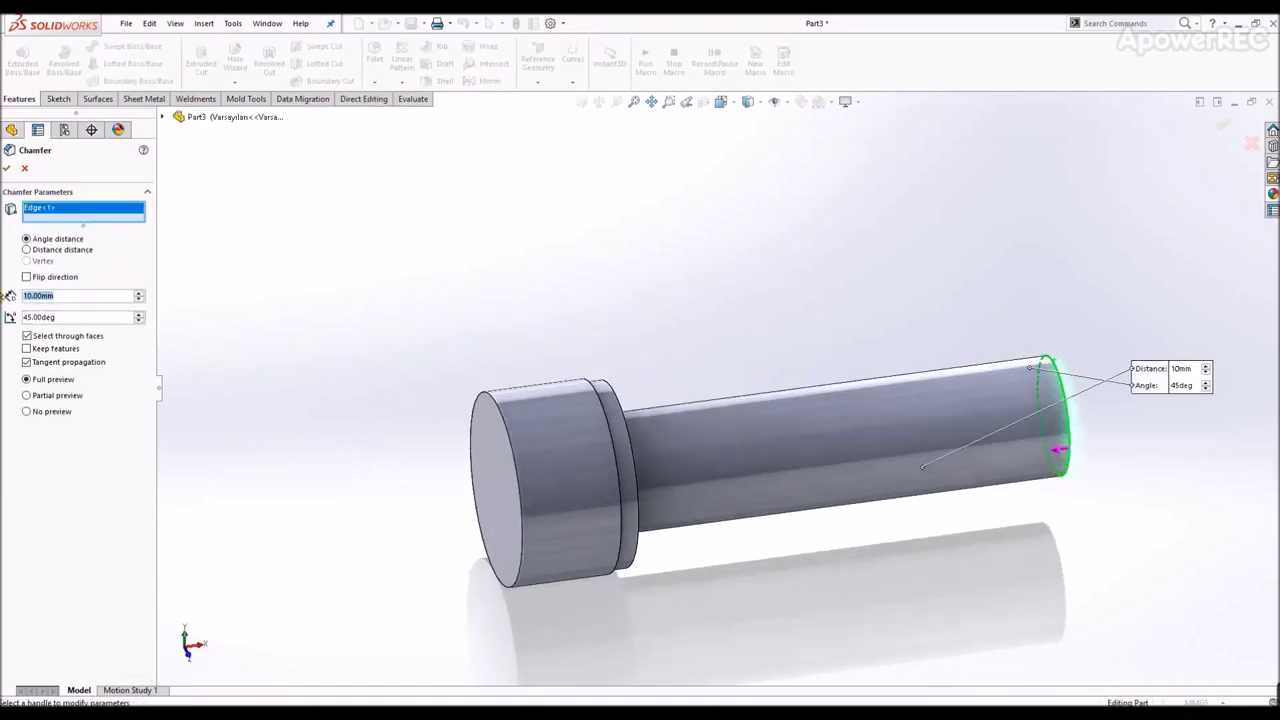
pyautogui.write('1')
pyautogui.press('Return')
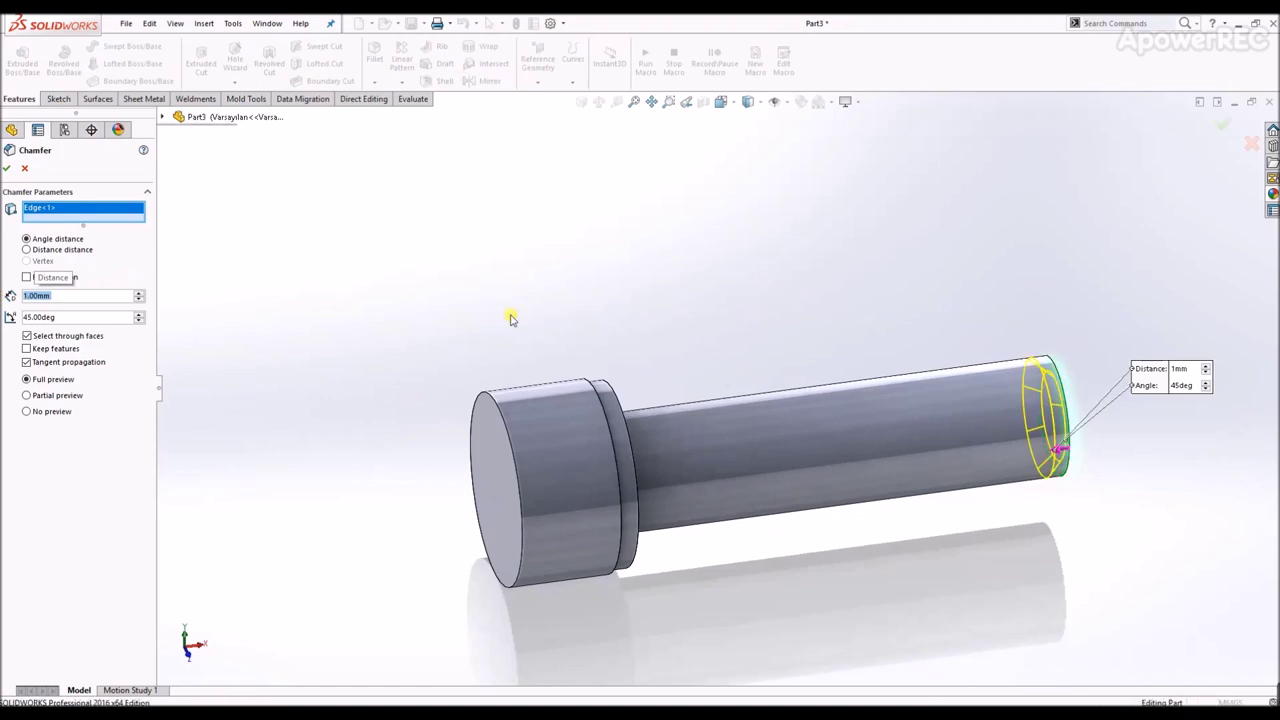
pyautogui.press('Return')
pyautogui.press('Return')
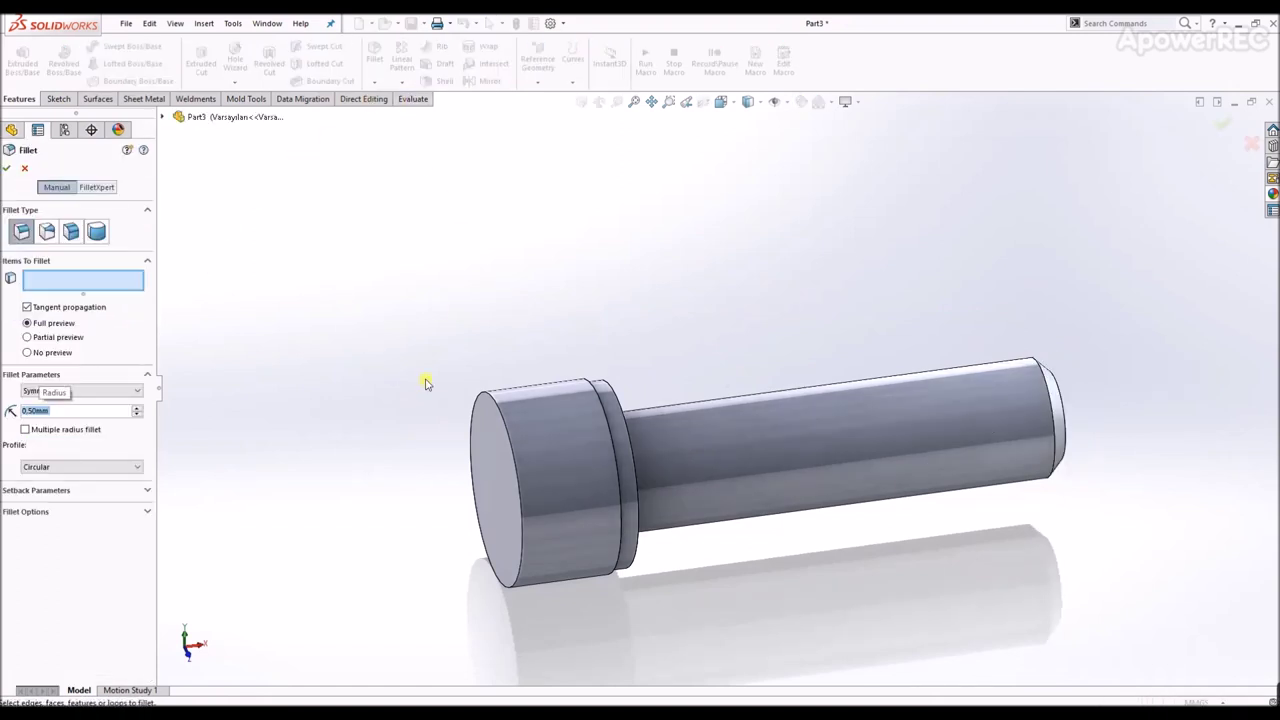
# Step: Round the head face and the shoulder edge with 0.5 mm fillets
pyautogui.click(507, 401)
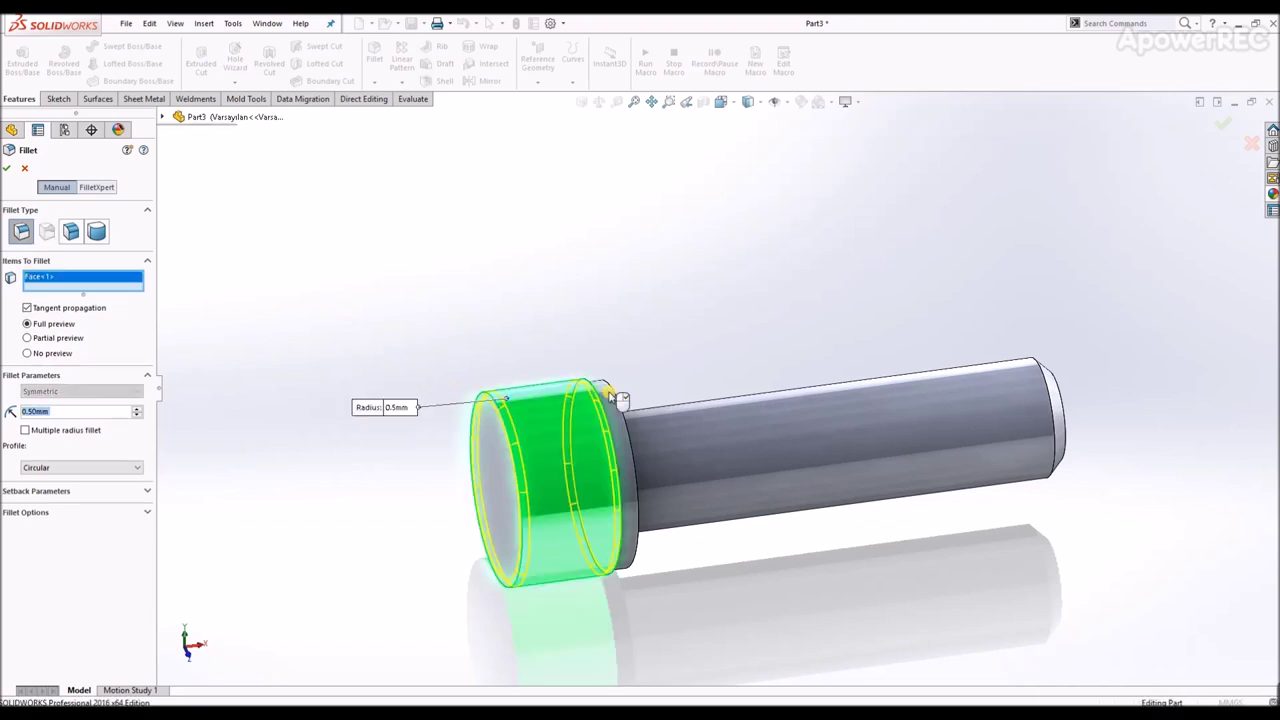
pyautogui.press('Return')
pyautogui.click(366, 62)
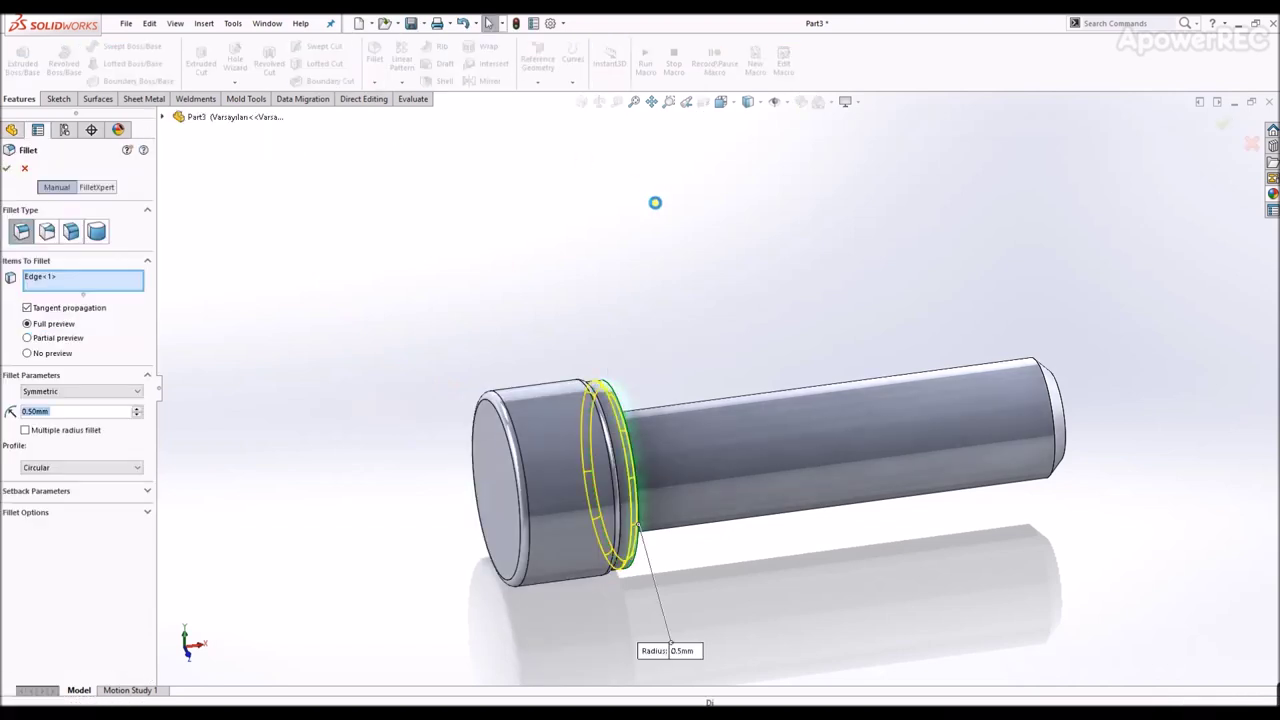
pyautogui.press('Return')
# Step: Re-check and confirm the shoulder fillet, then orbit to face the head end
pyautogui.moveTo(680, 260)
pyautogui.mouseDown(button='middle')
pyautogui.moveTo(619, 403)
pyautogui.moveTo(606, 384)
pyautogui.mouseUp(button='middle')
pyautogui.click(606, 384)
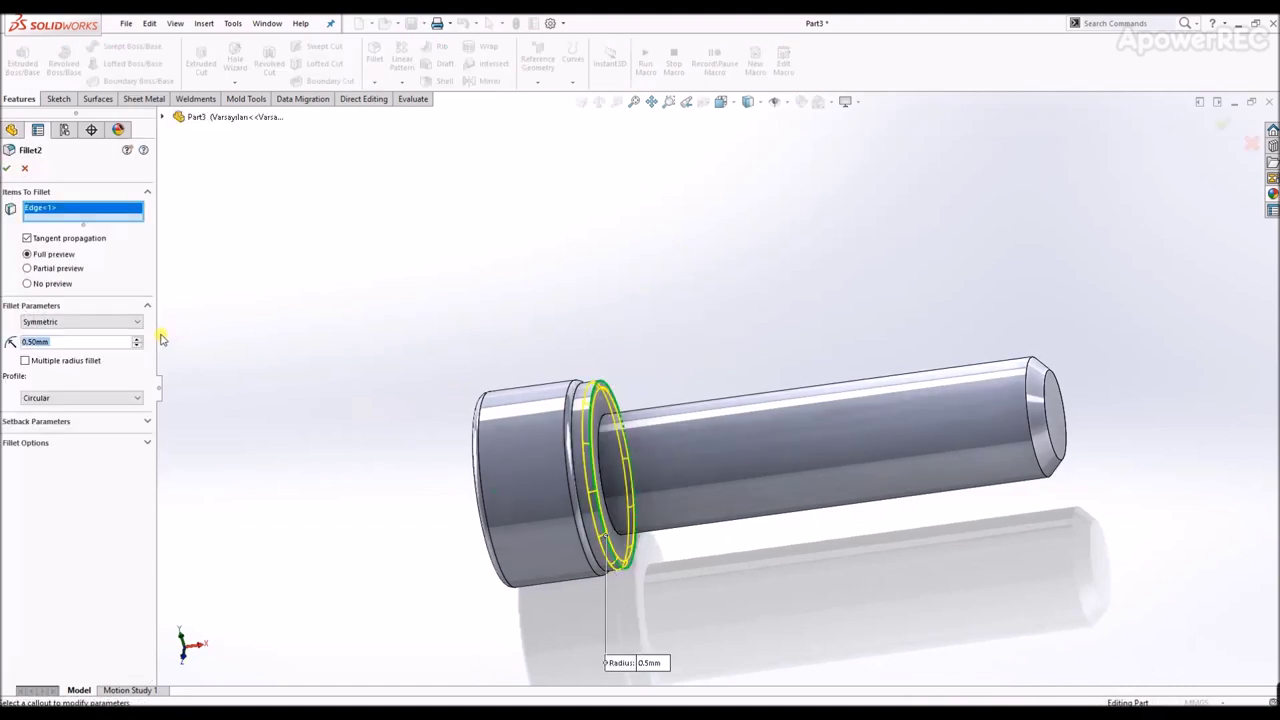
pyautogui.write('0.1')
pyautogui.press('Return')
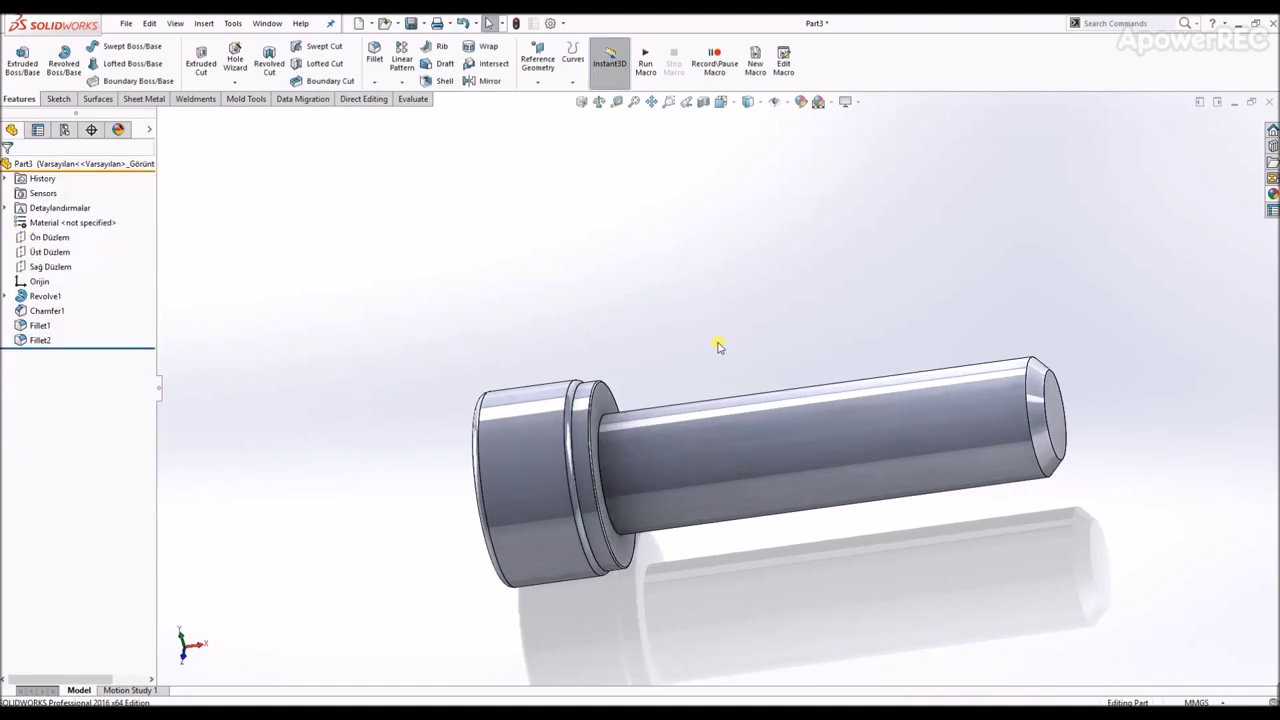
pyautogui.moveTo(720, 343); pyautogui.dragTo(817, 330, button='middle')
pyautogui.click(580, 450)
pyautogui.click(316, 200)
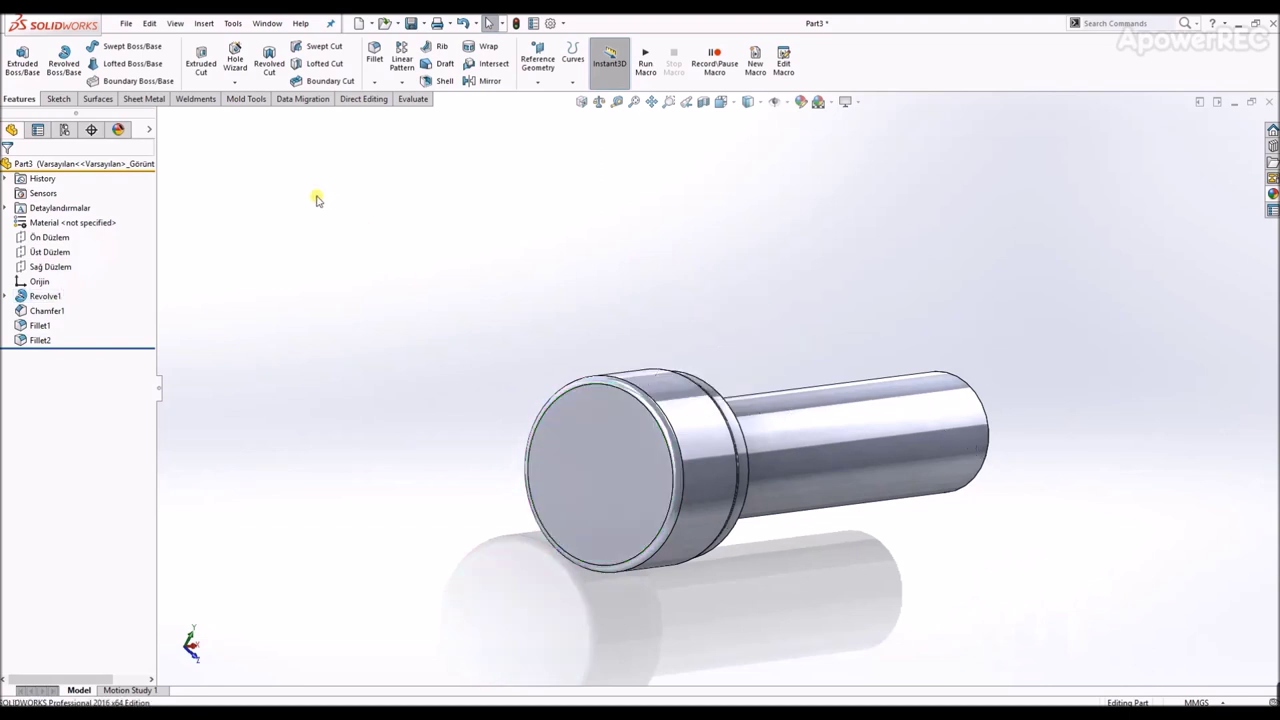
# Step: Position a Hole Wizard hole on the head end face, concentric with the head's outer edge
pyautogui.click(235, 58)
pyautogui.click(84, 191)
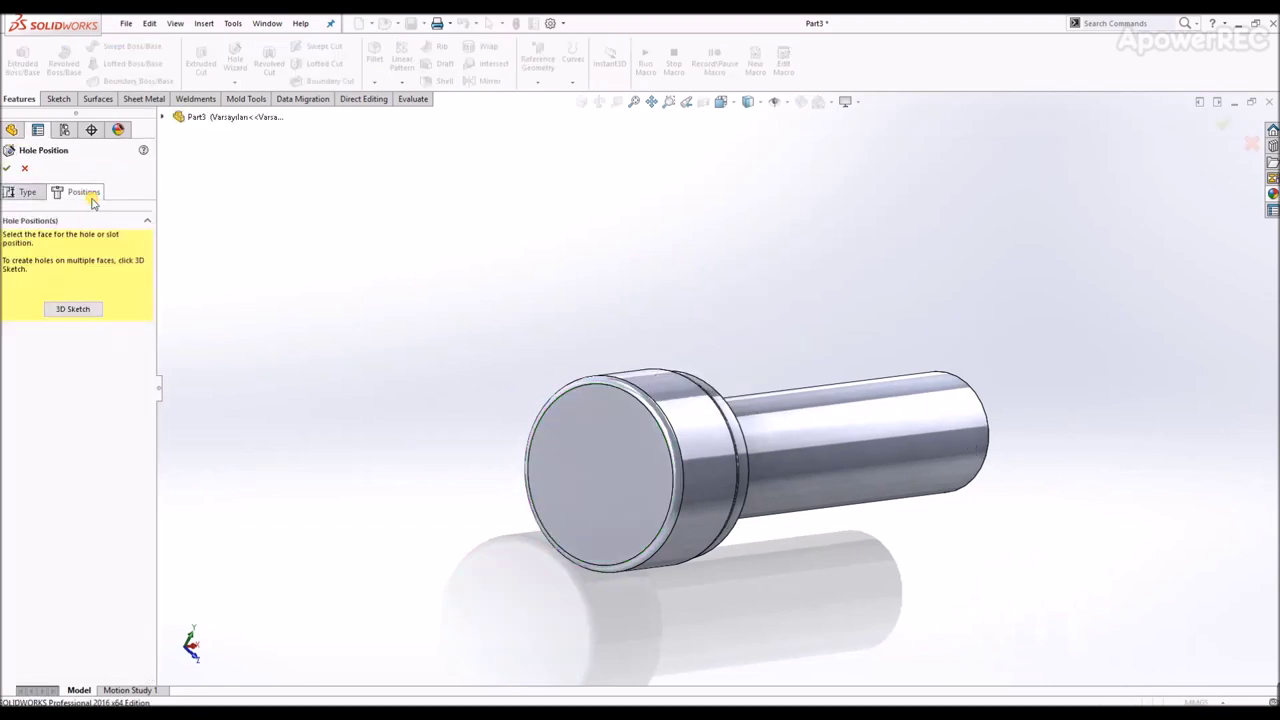
pyautogui.click(575, 431)
pyautogui.rightClick(519, 357)
pyautogui.click(543, 357)
pyautogui.click(575, 431)
pyautogui.keyDown('ctrl'); pyautogui.click(536, 443); pyautogui.keyUp('ctrl')
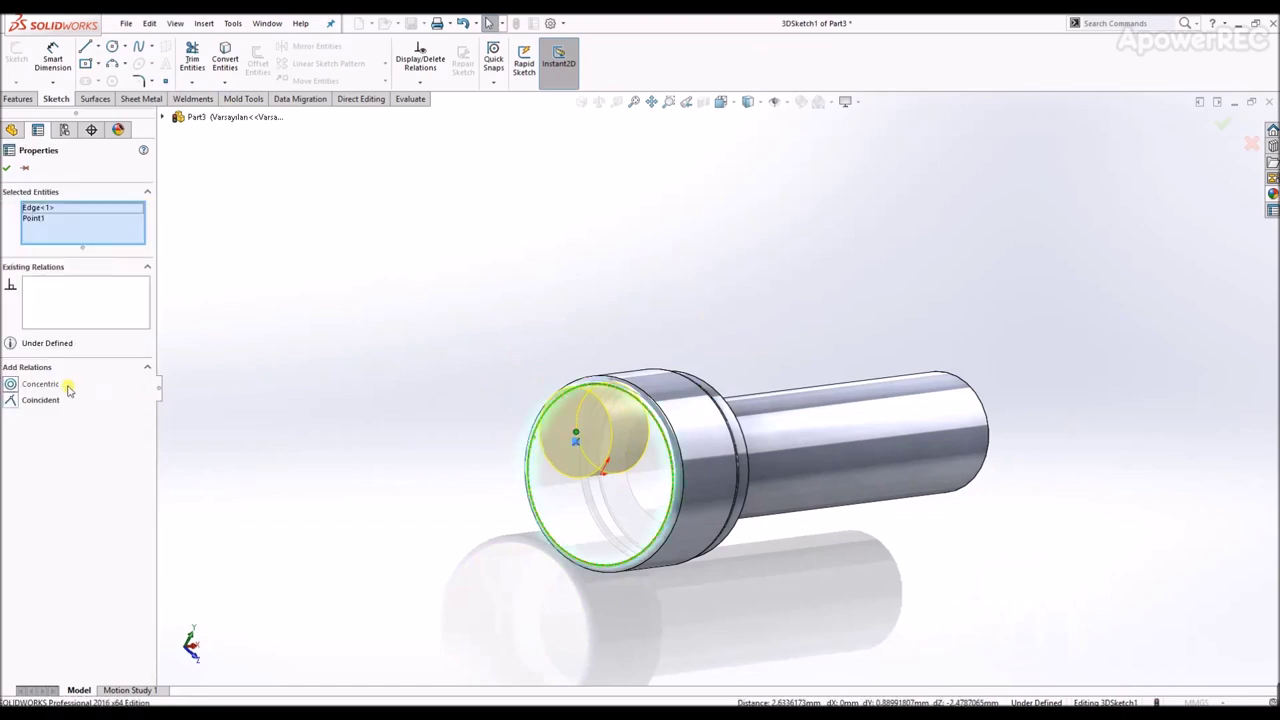
pyautogui.click(51, 380)
pyautogui.press('Escape')
# Step: Finish it as an ANSI Metric Ø6.0 dowel hole, Blind 4.00 mm, and sketch on the front face
pyautogui.click(14, 194)
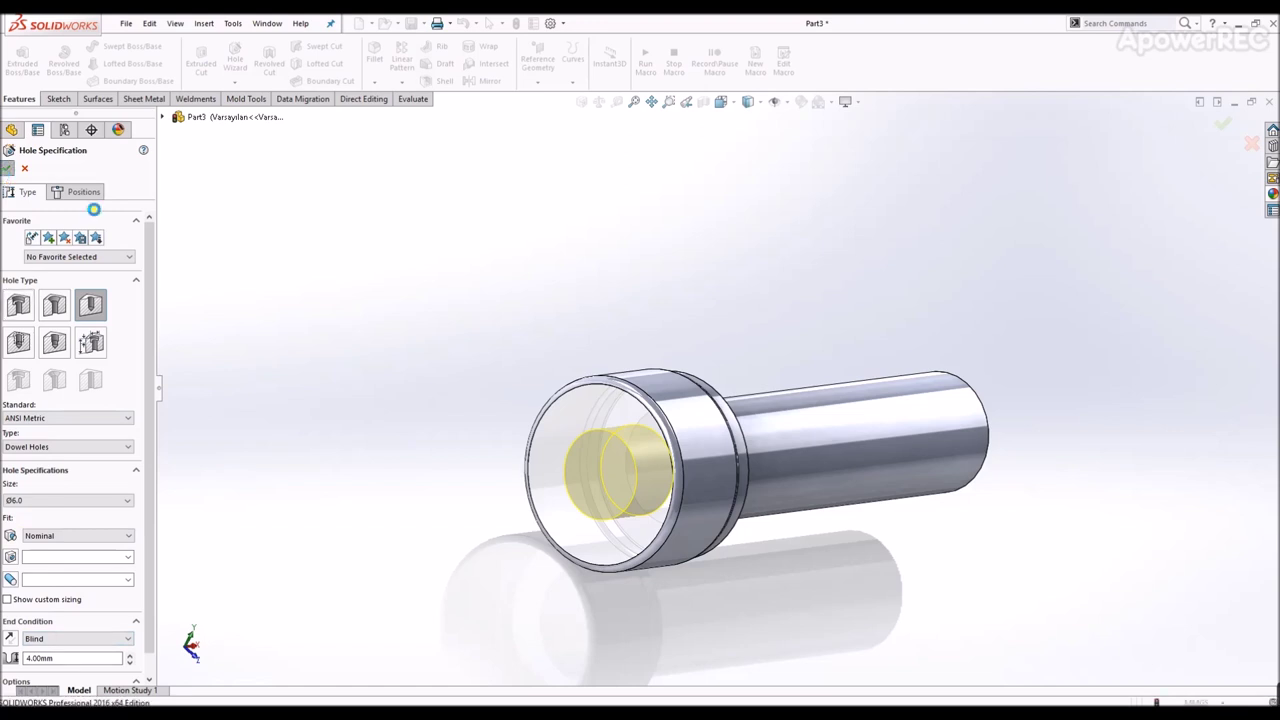
pyautogui.click(6, 171)
pyautogui.click(588, 398)
pyautogui.click(657, 366)
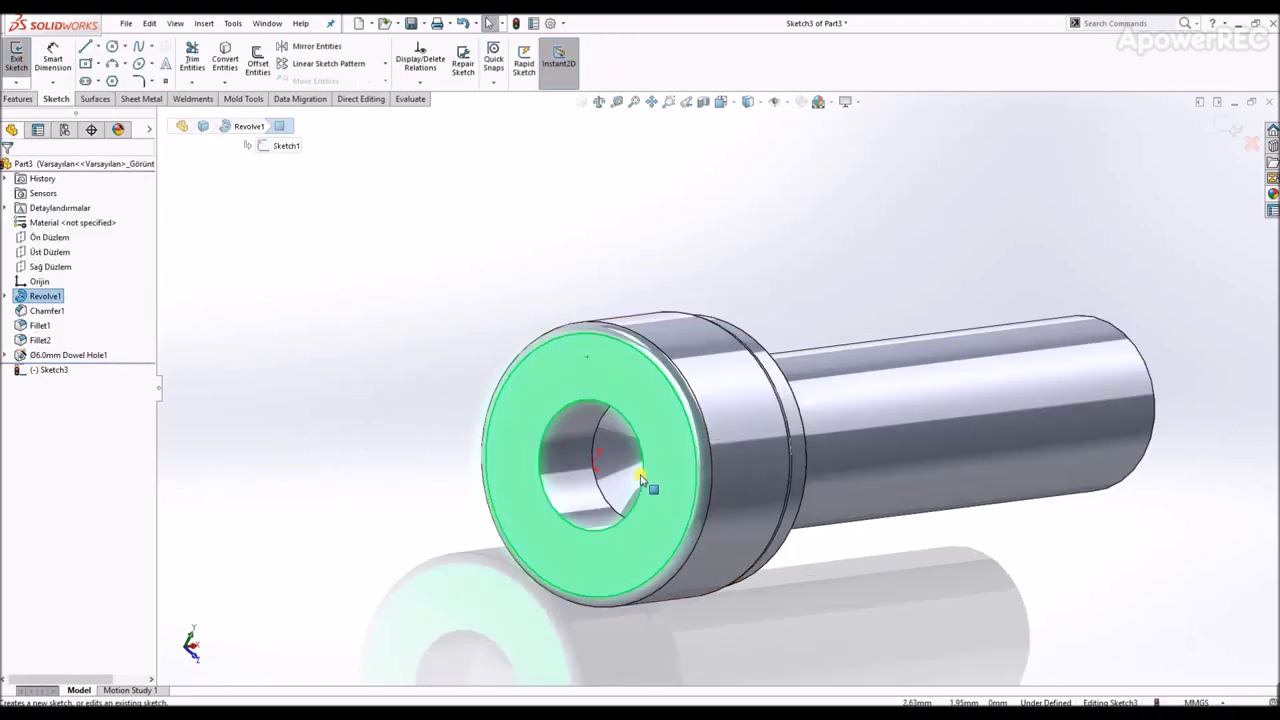
# Step: Sketch a hexagon centred on the hole, dimensioned 6 mm across flats
pyautogui.click(109, 80)
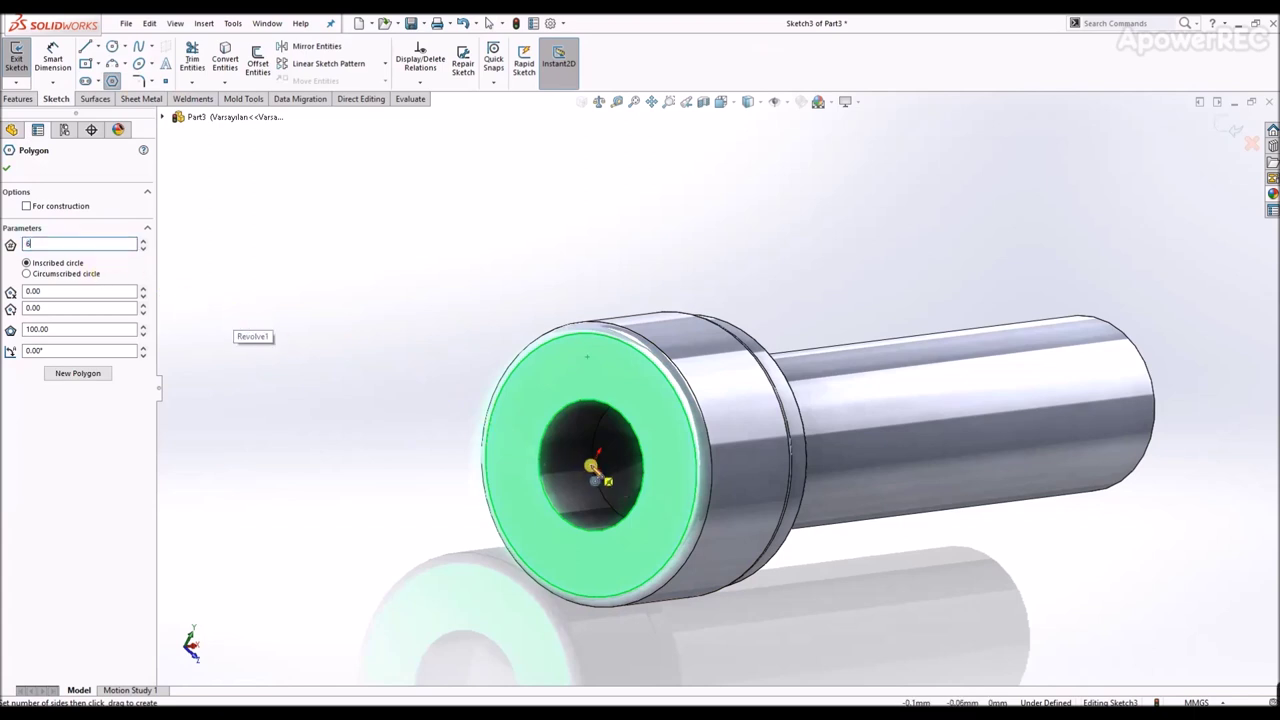
pyautogui.moveTo(593, 466); pyautogui.dragTo(607, 398)
pyautogui.click(659, 437)
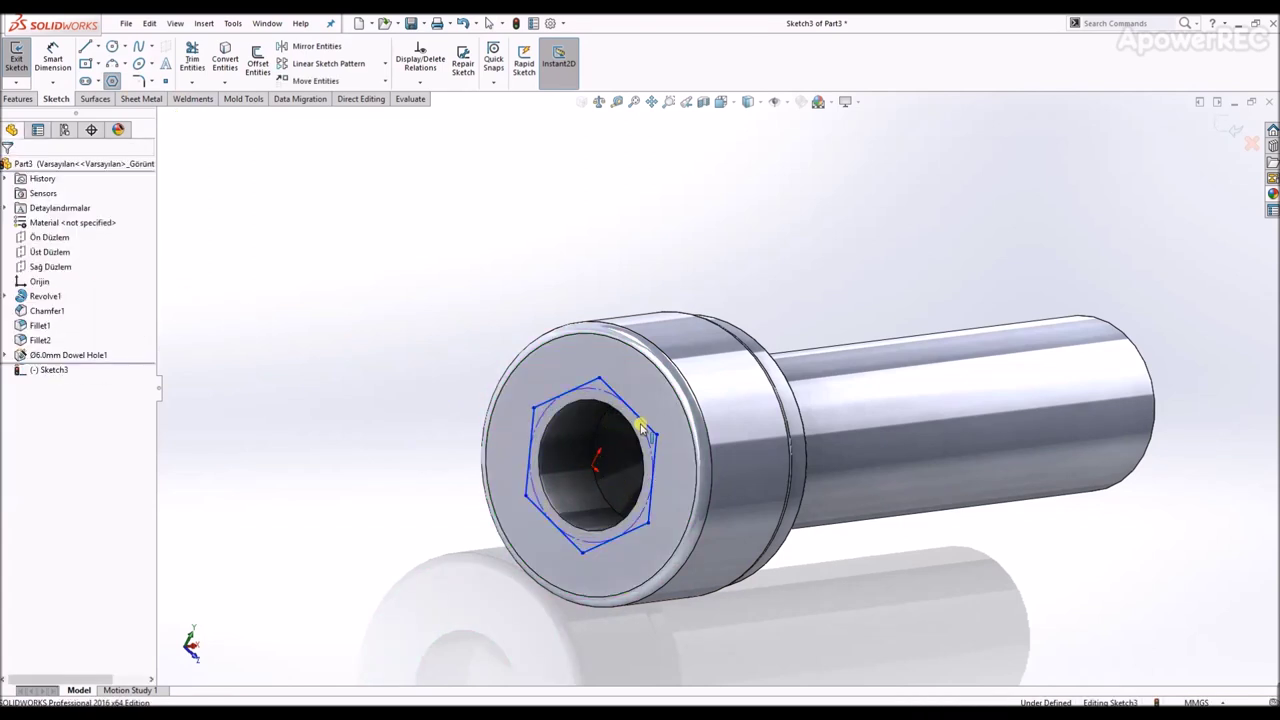
pyautogui.click(630, 408)
pyautogui.moveTo(443, 371); pyautogui.dragTo(455, 248, button='right')
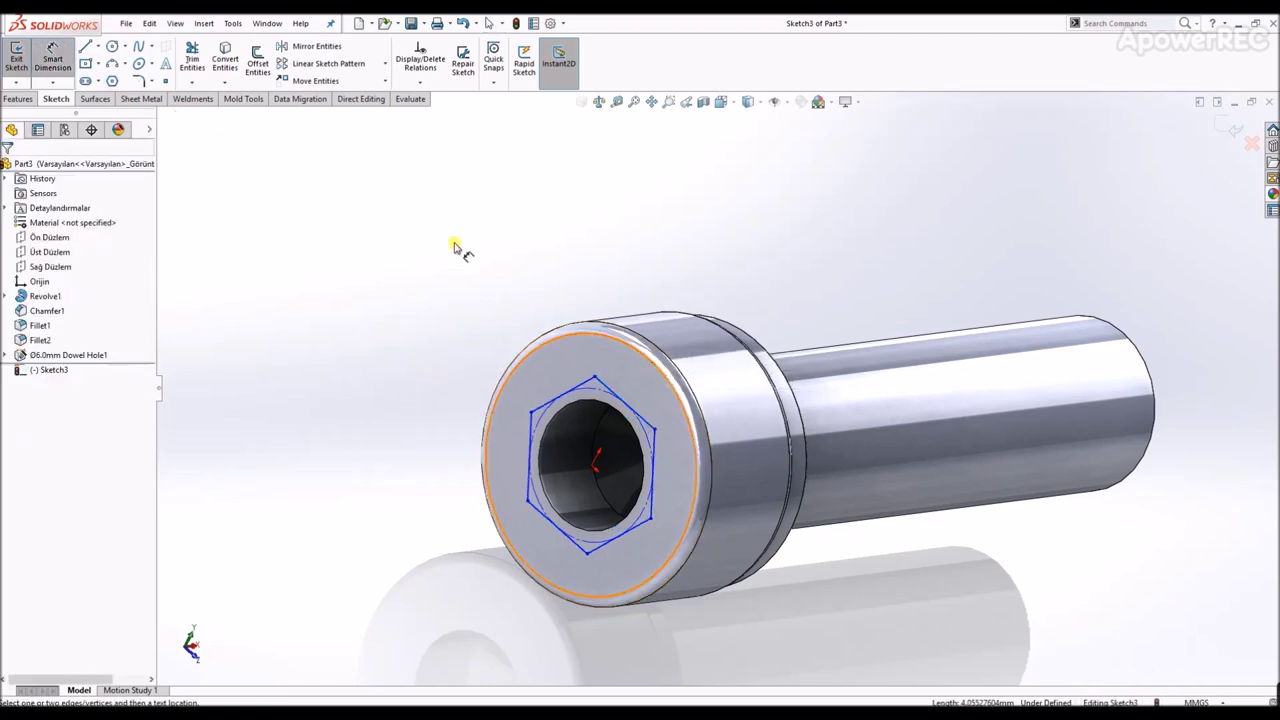
pyautogui.click(612, 398)
pyautogui.click(556, 530)
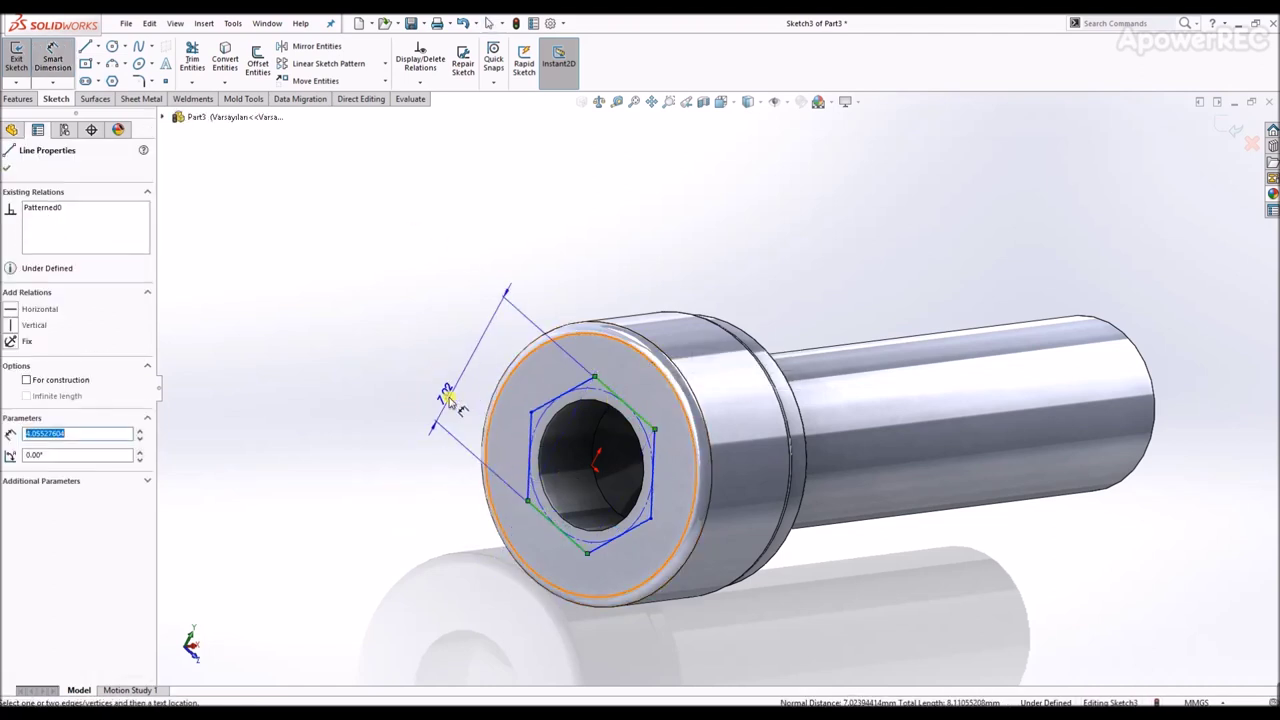
pyautogui.click(457, 398)
pyautogui.write('6')
pyautogui.press('Return')
pyautogui.click(962, 207)
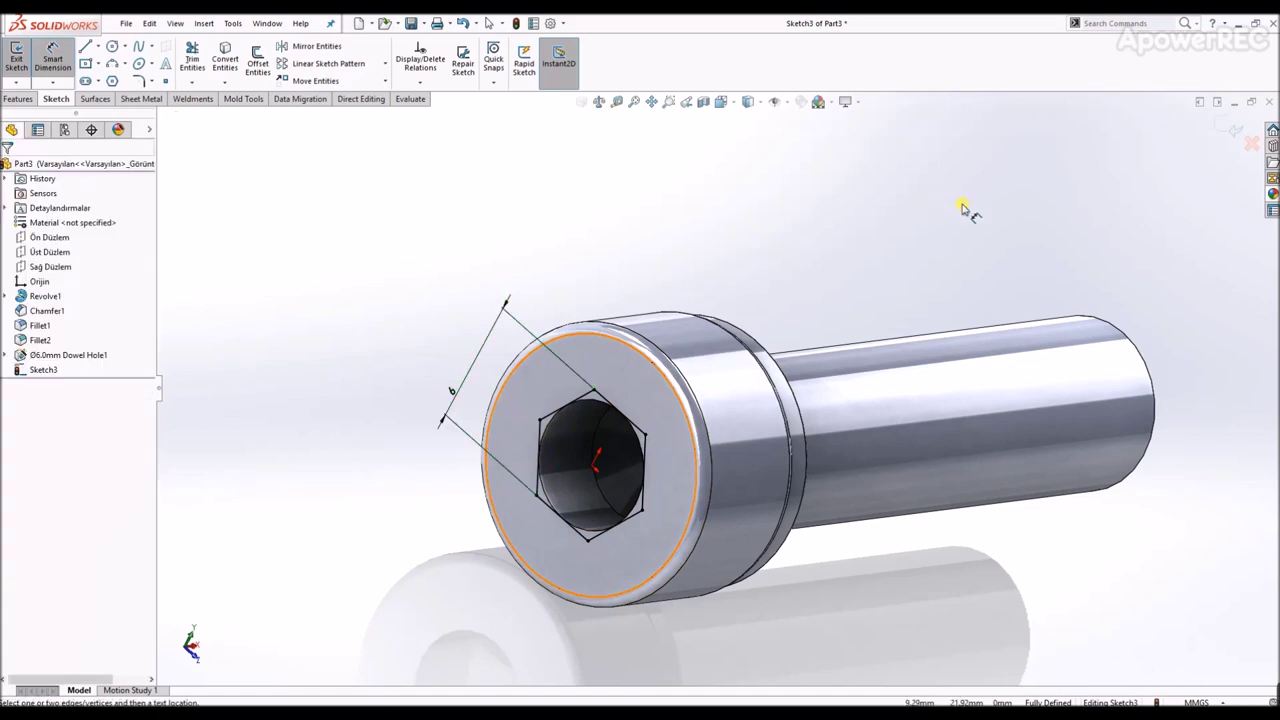
# Step: Extrude-cut the hexagon 4 mm into the head, then sketch on the head face
pyautogui.click(16, 55)
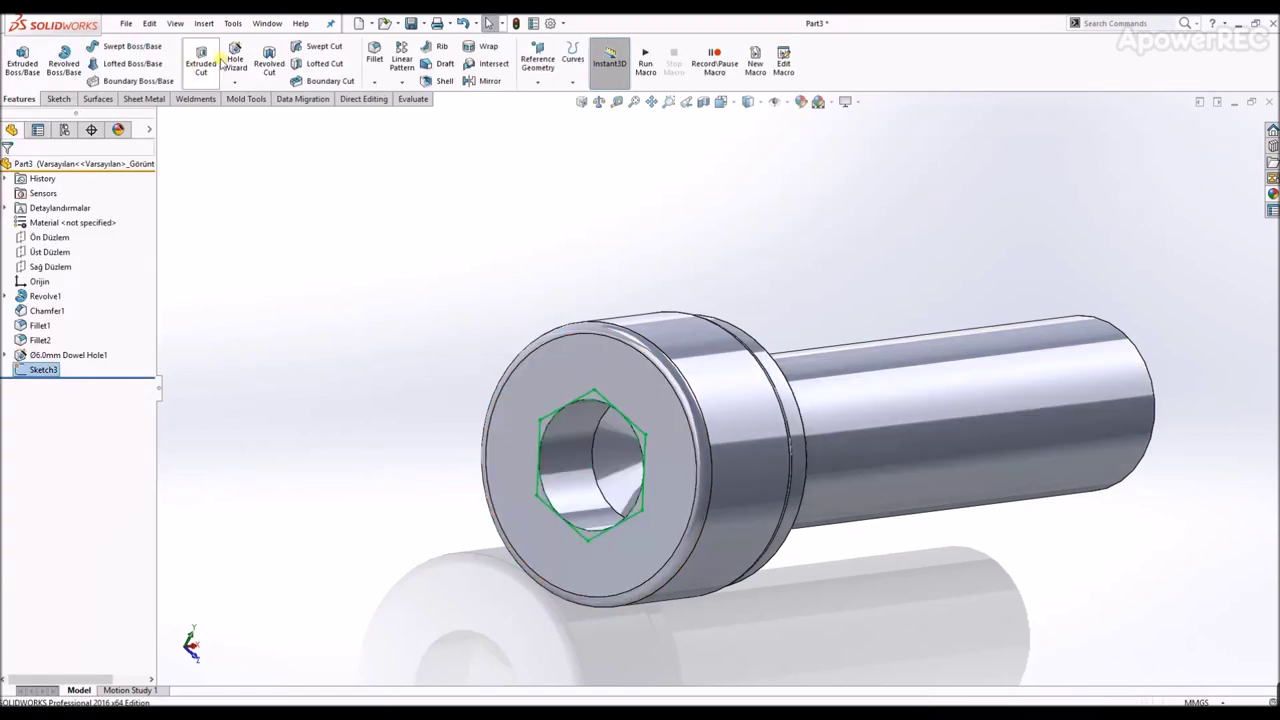
pyautogui.click(197, 61)
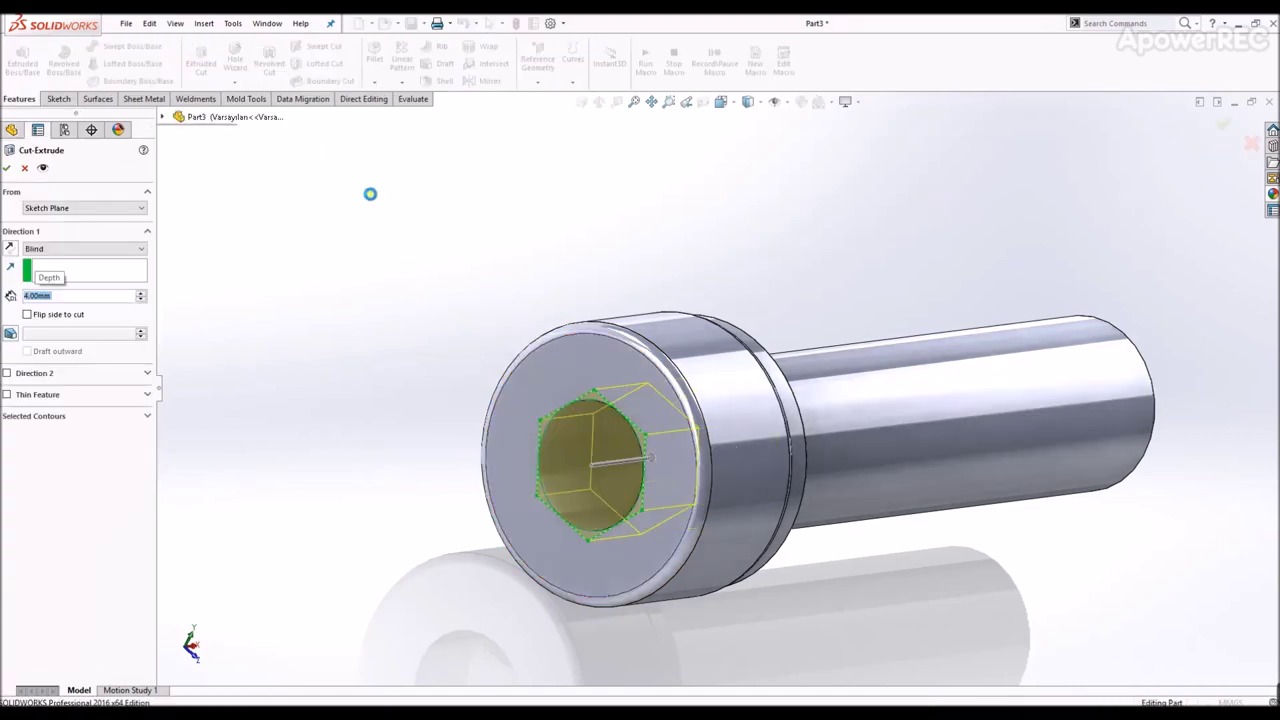
pyautogui.press('Return')
pyautogui.click(609, 363)
pyautogui.click(668, 330)
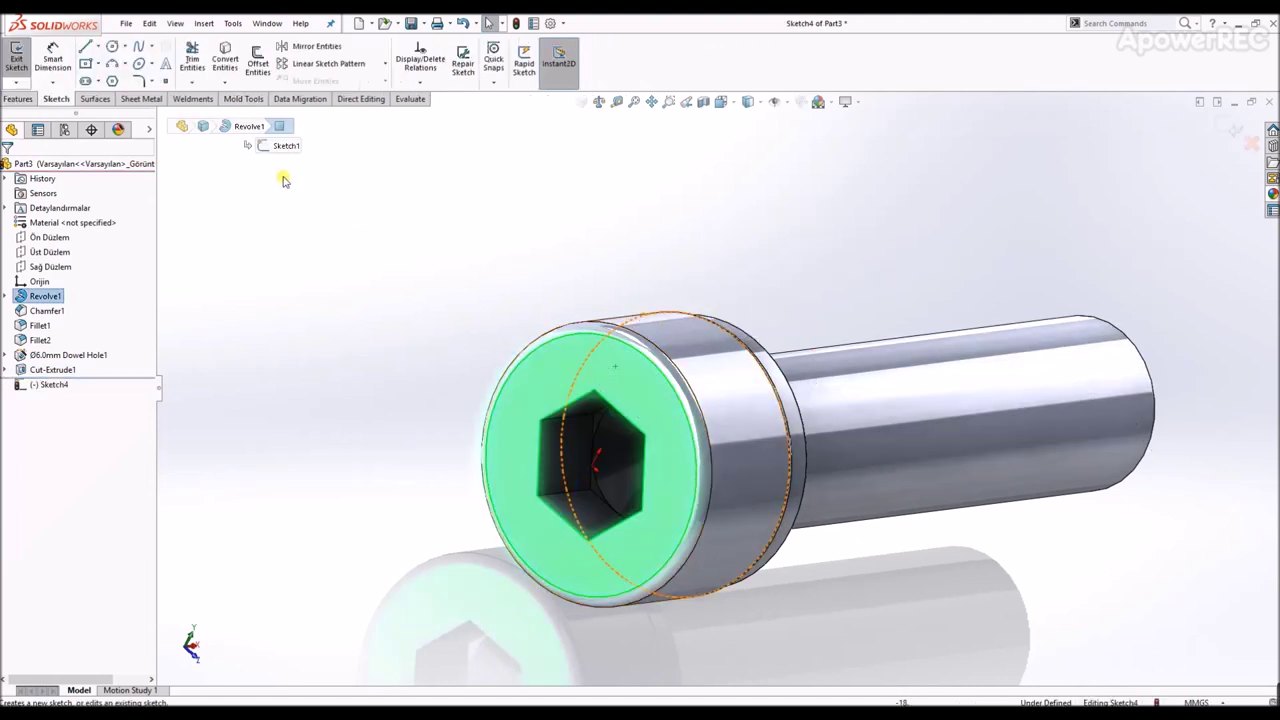
# Step: Sketch a Ø7.50 mm circle centred on the origin around the hex socket
pyautogui.click(114, 47)
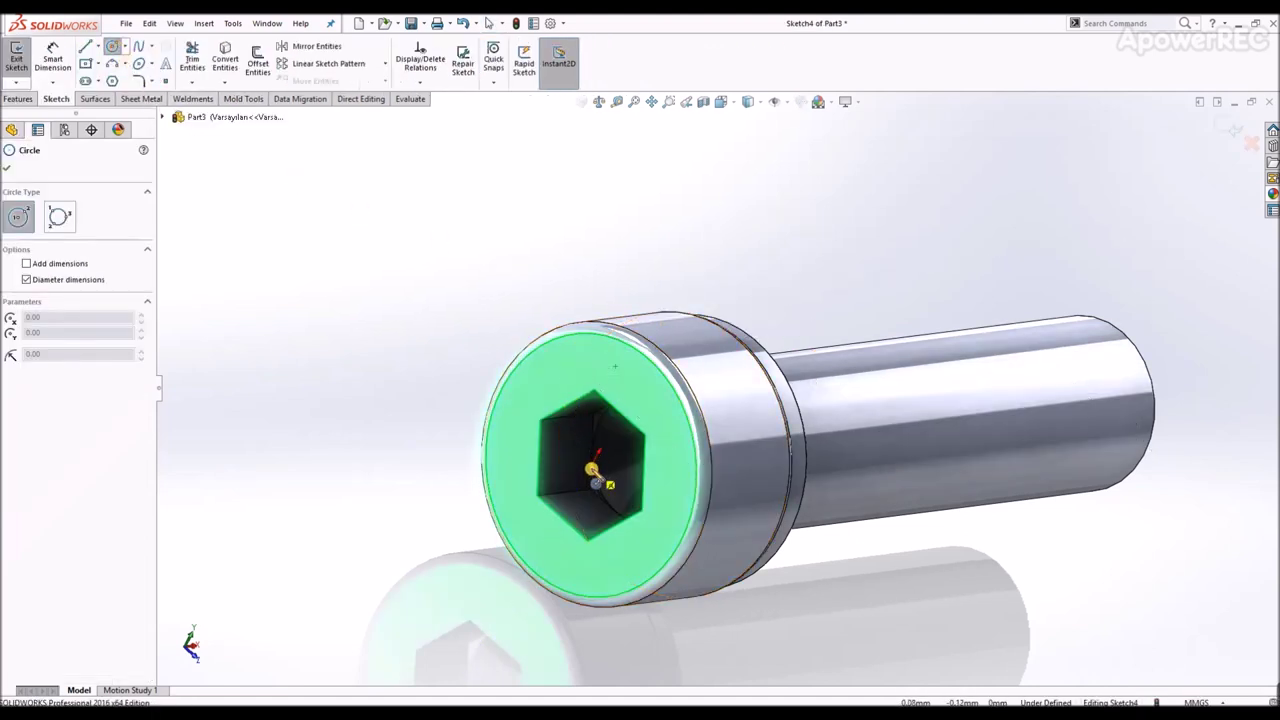
pyautogui.click(592, 467)
pyautogui.click(620, 405)
pyautogui.moveTo(608, 443); pyautogui.dragTo(612, 390, button='right')
pyautogui.click(612, 390)
pyautogui.click(614, 371)
pyautogui.press('Return')
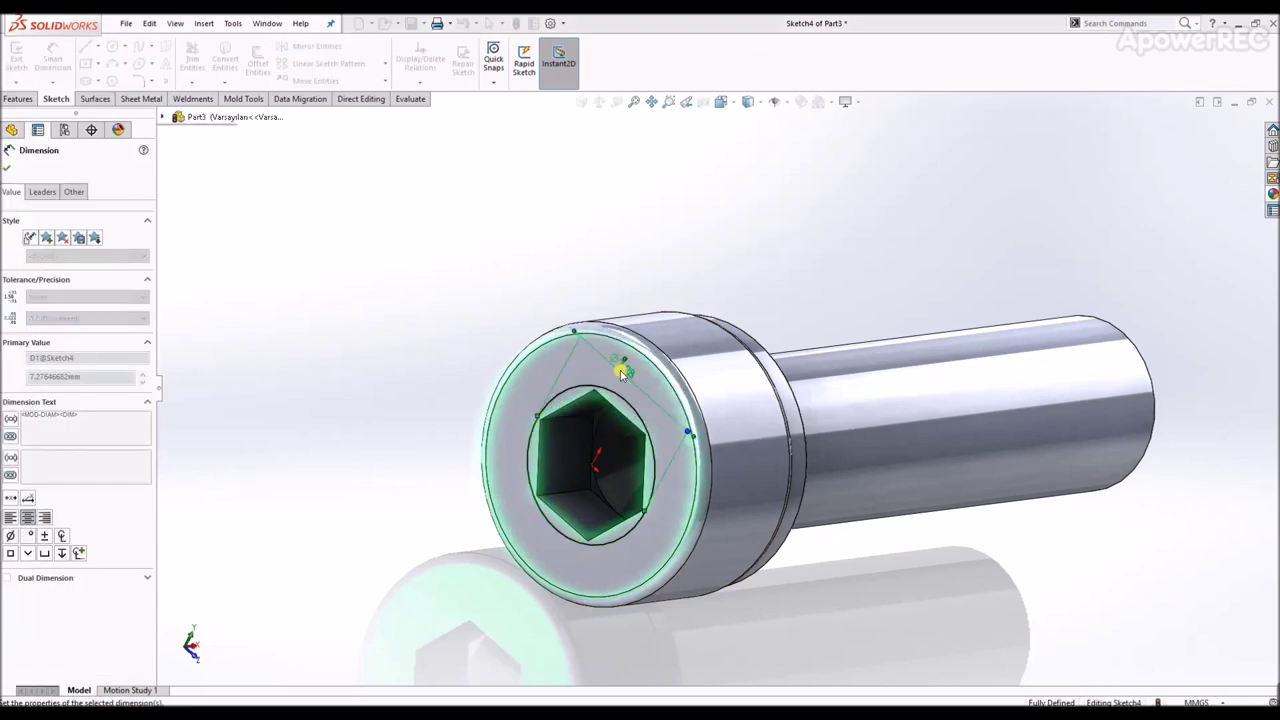
# Step: Cut the circle 4 mm deep with a 45° draft, then sketch normal to the head face
pyautogui.click(18, 99)
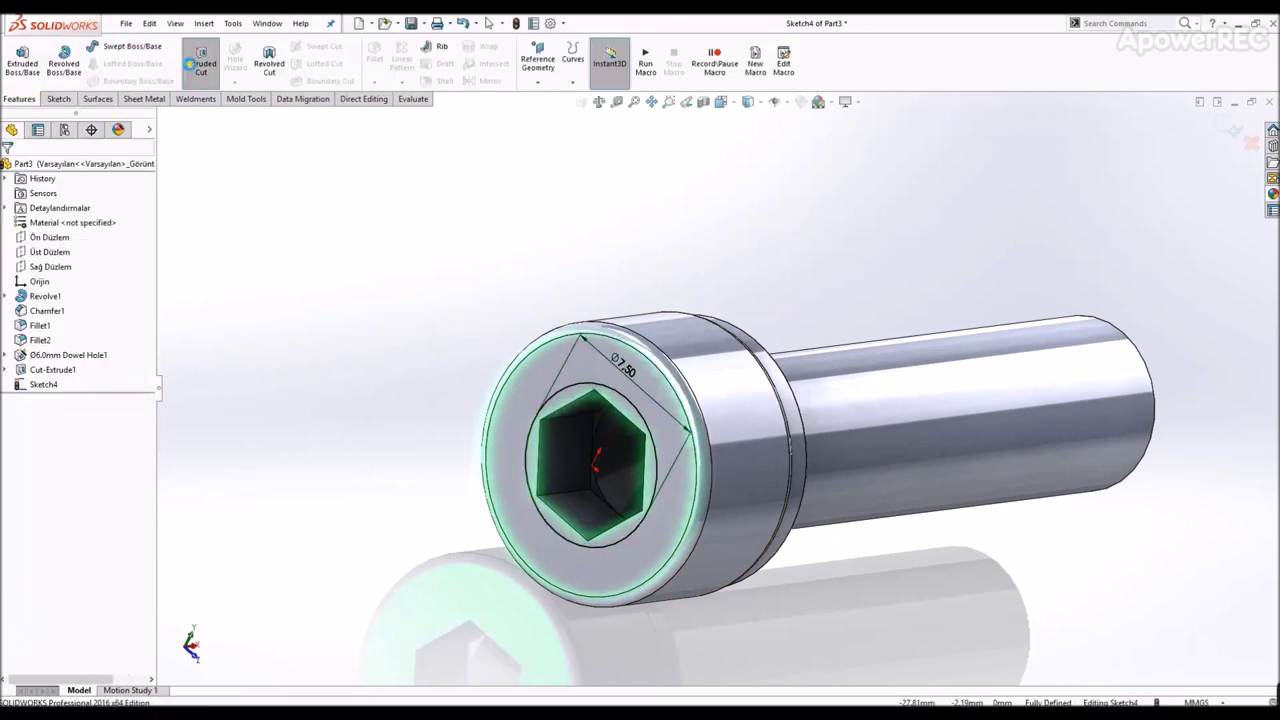
pyautogui.click(191, 64)
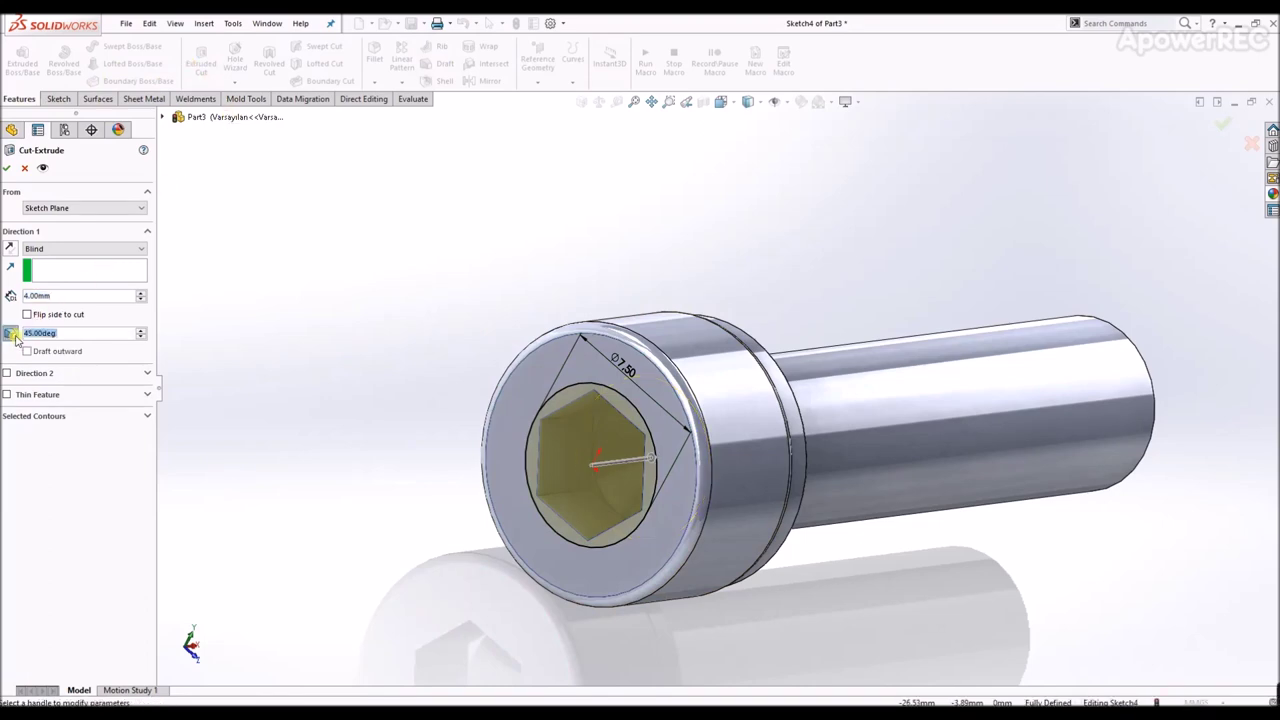
pyautogui.moveTo(735, 396)
pyautogui.mouseDown(button='middle')
pyautogui.moveTo(716, 388)
pyautogui.moveTo(743, 414)
pyautogui.moveTo(651, 343)
pyautogui.mouseUp(button='middle')
pyautogui.click(651, 343)
pyautogui.click(705, 303)
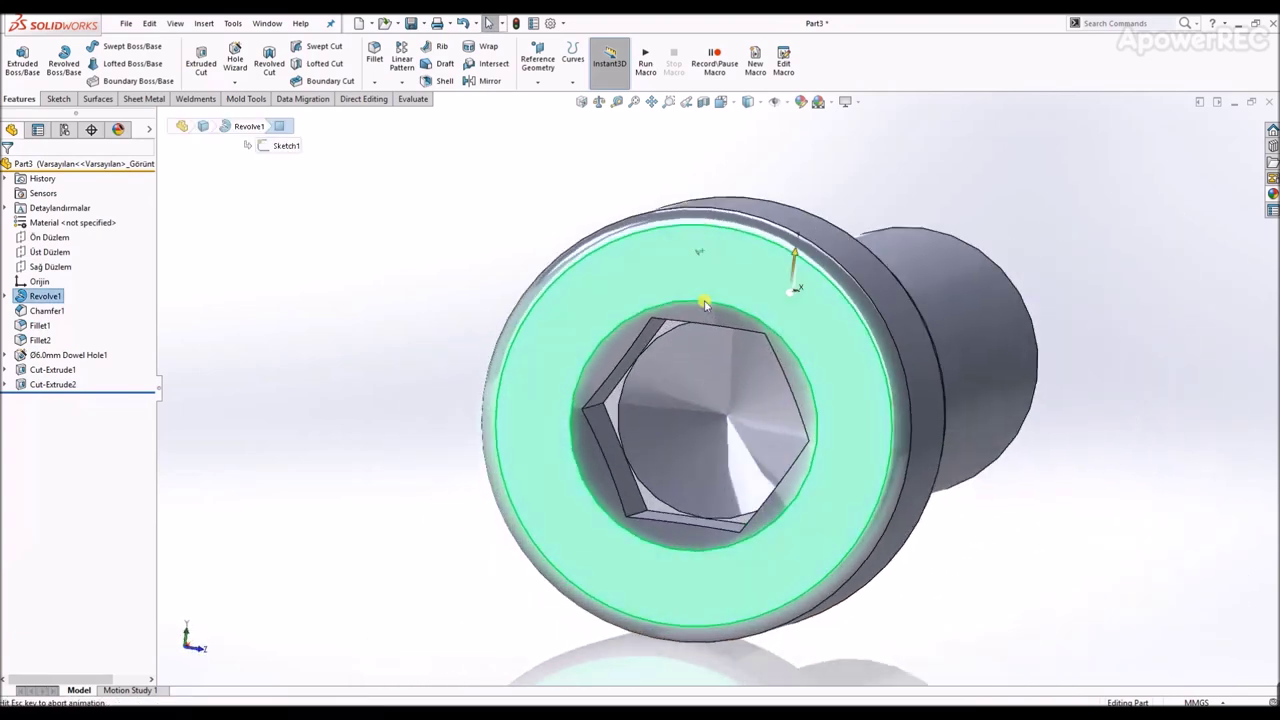
pyautogui.click(732, 268)
pyautogui.click(776, 226)
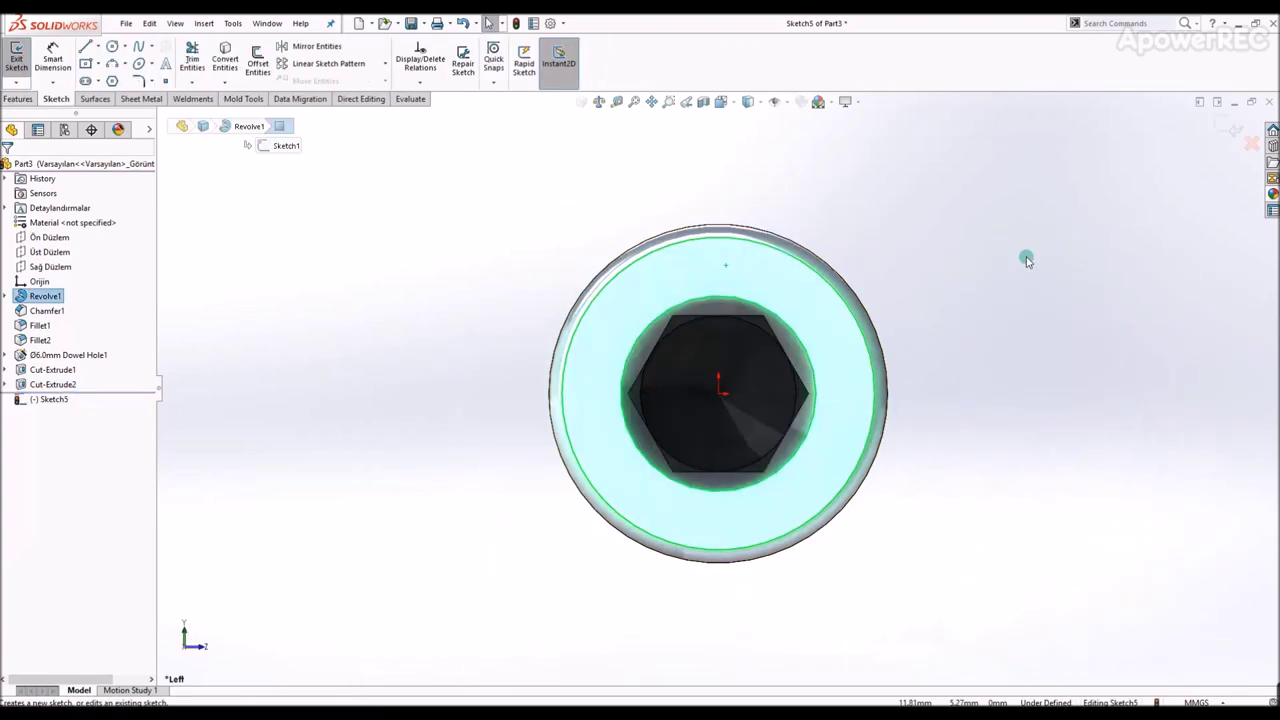
# Step: Draw a vertical construction line from the origin up to the rim's top
pyautogui.press('l')
pyautogui.click(722, 395)
pyautogui.scroll(-2, 722, 395)
pyautogui.click(716, 230)
pyautogui.click(771, 197)
pyautogui.press('Escape')
pyautogui.scroll(-3, 760, 190)
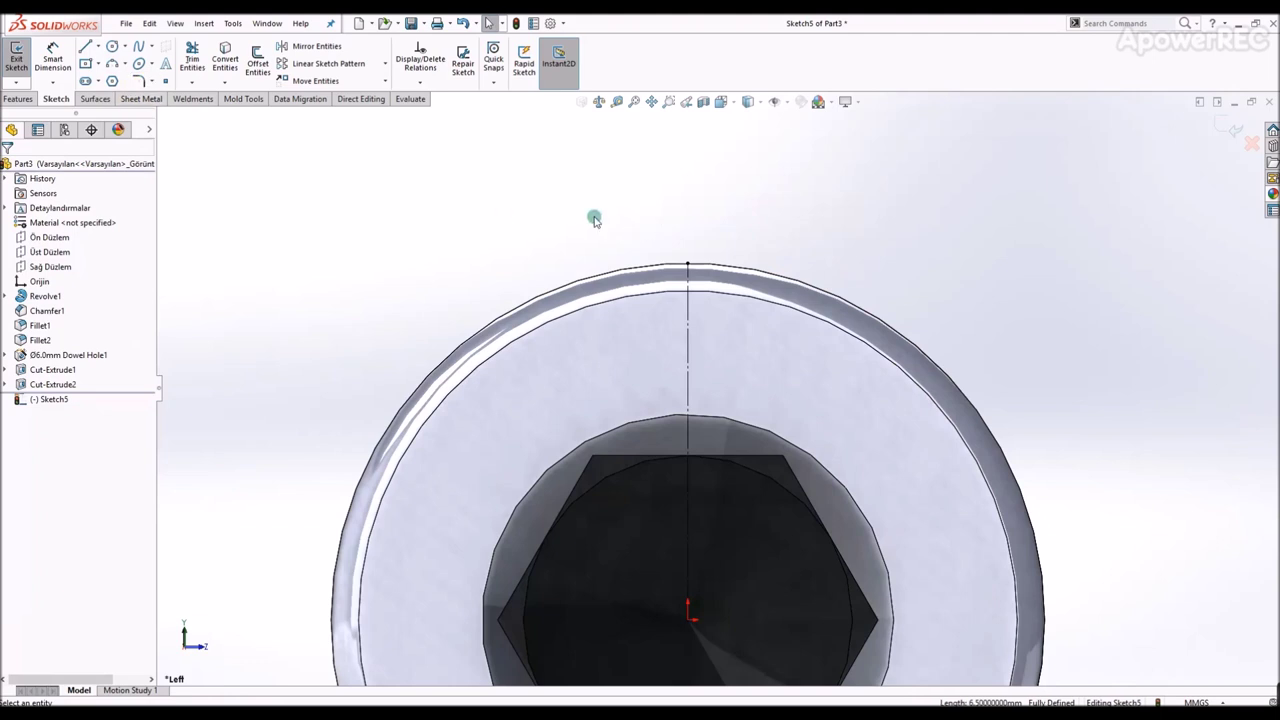
# Step: Draw a V-shaped triangle above the rim, symmetric about the vertical centre line
pyautogui.press('l')
pyautogui.click(644, 212)
pyautogui.click(687, 287)
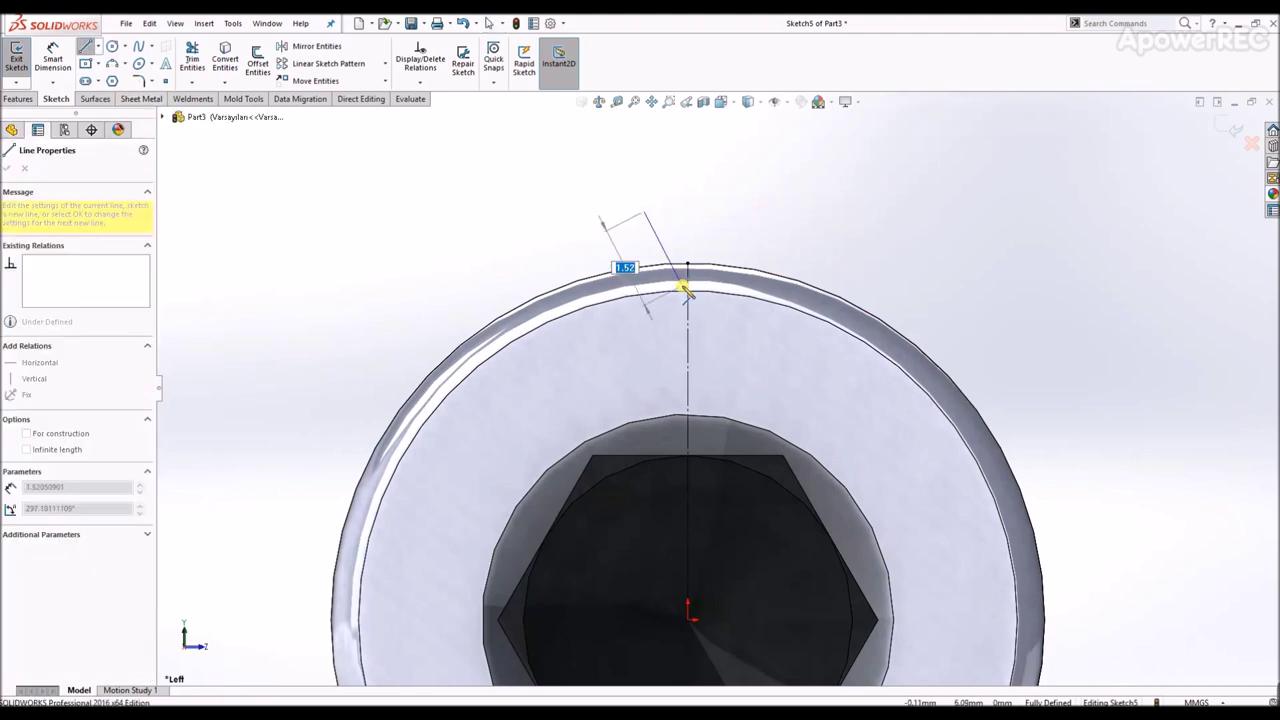
pyautogui.click(732, 212)
pyautogui.click(644, 212)
pyautogui.press('Escape')
pyautogui.moveTo(810, 198); pyautogui.dragTo(650, 275)
pyautogui.press('Escape')
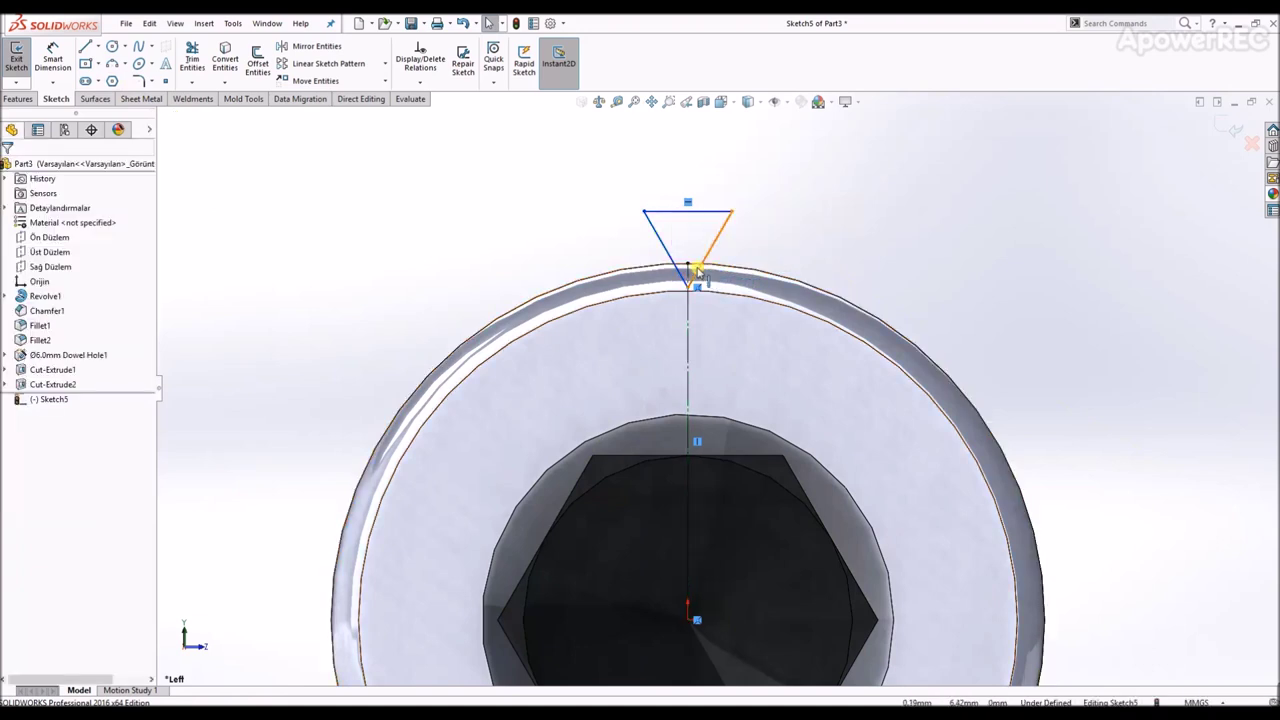
pyautogui.click(693, 275)
pyautogui.keyDown('ctrl'); pyautogui.click(688, 330); pyautogui.keyUp('ctrl')
pyautogui.keyDown('ctrl'); pyautogui.click(667, 250); pyautogui.keyUp('ctrl')
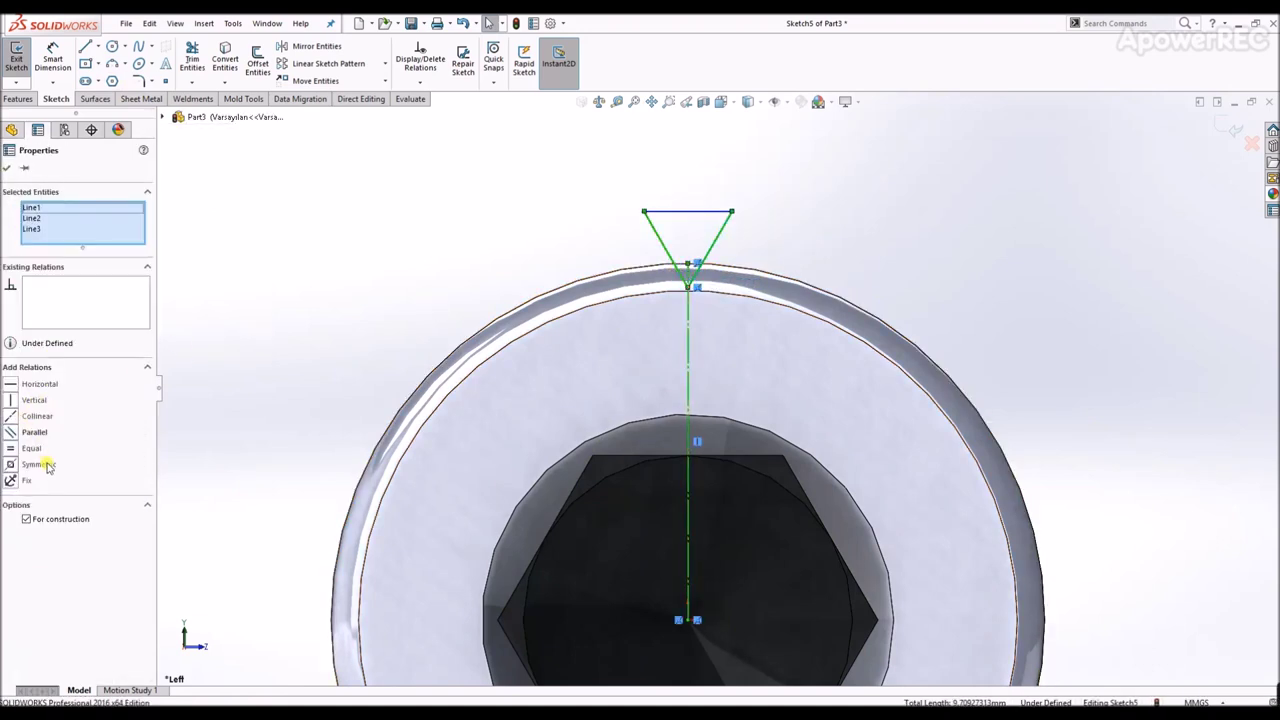
# Step: Dimension the triangle with a 60° angle and a 0.05 mm apex offset from the rim
pyautogui.press('d')
pyautogui.click(665, 248)
pyautogui.click(716, 237)
pyautogui.click(707, 228)
pyautogui.press('Return')
pyautogui.press('Escape')
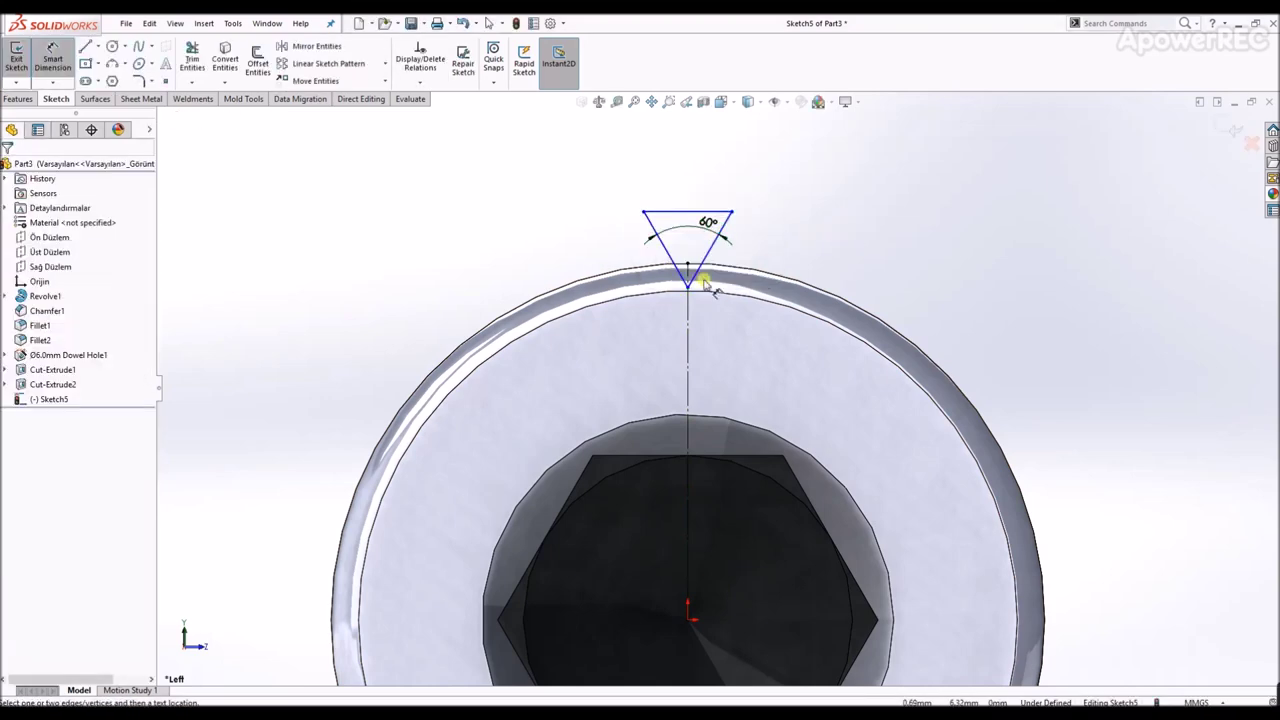
pyautogui.scroll(-3, 699, 272)
pyautogui.click(701, 264)
pyautogui.click(720, 281)
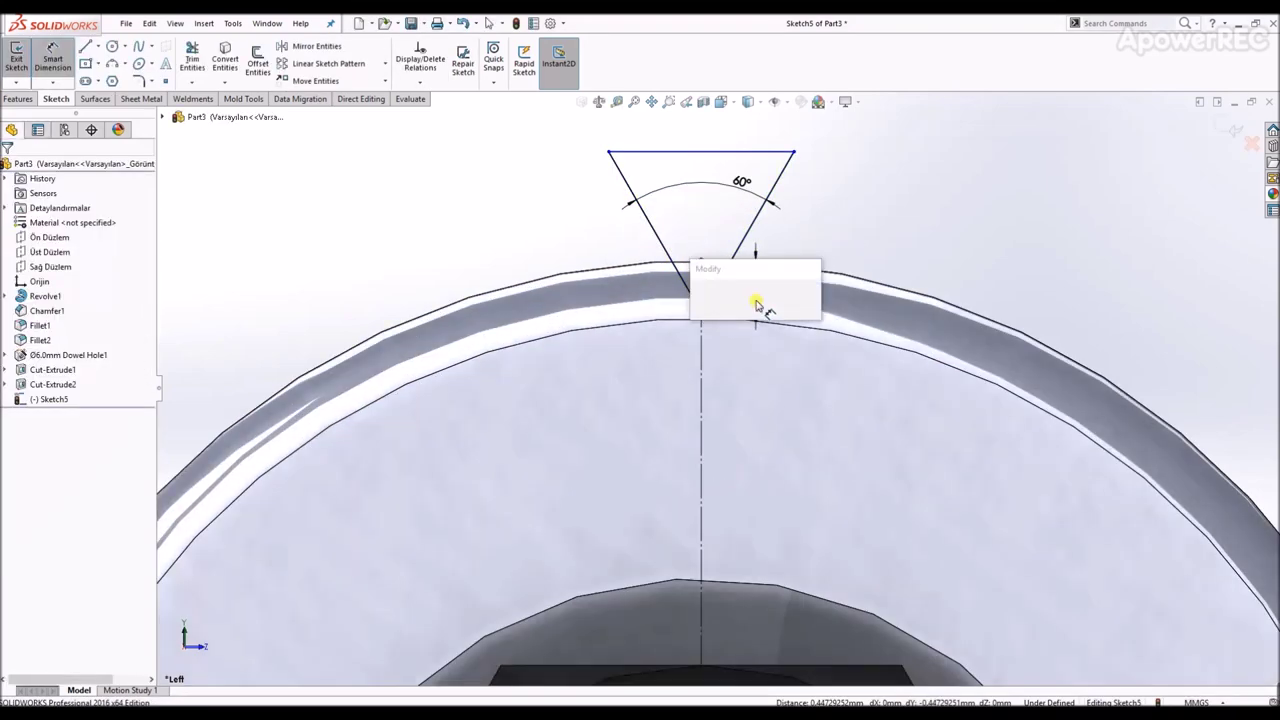
pyautogui.click(756, 298)
pyautogui.write('5')
pyautogui.press('Return')
pyautogui.press('Escape')
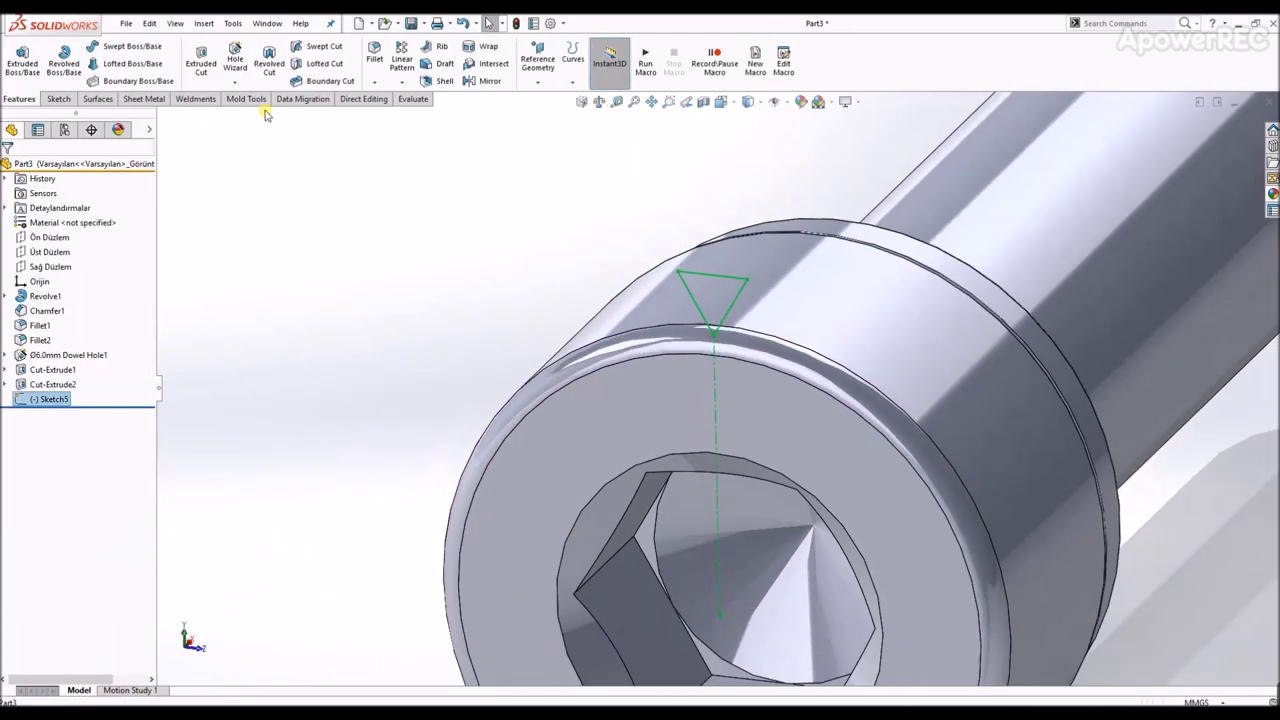
# Step: Cut the triangular V-groove Through All into the screw head
pyautogui.click(195, 68)
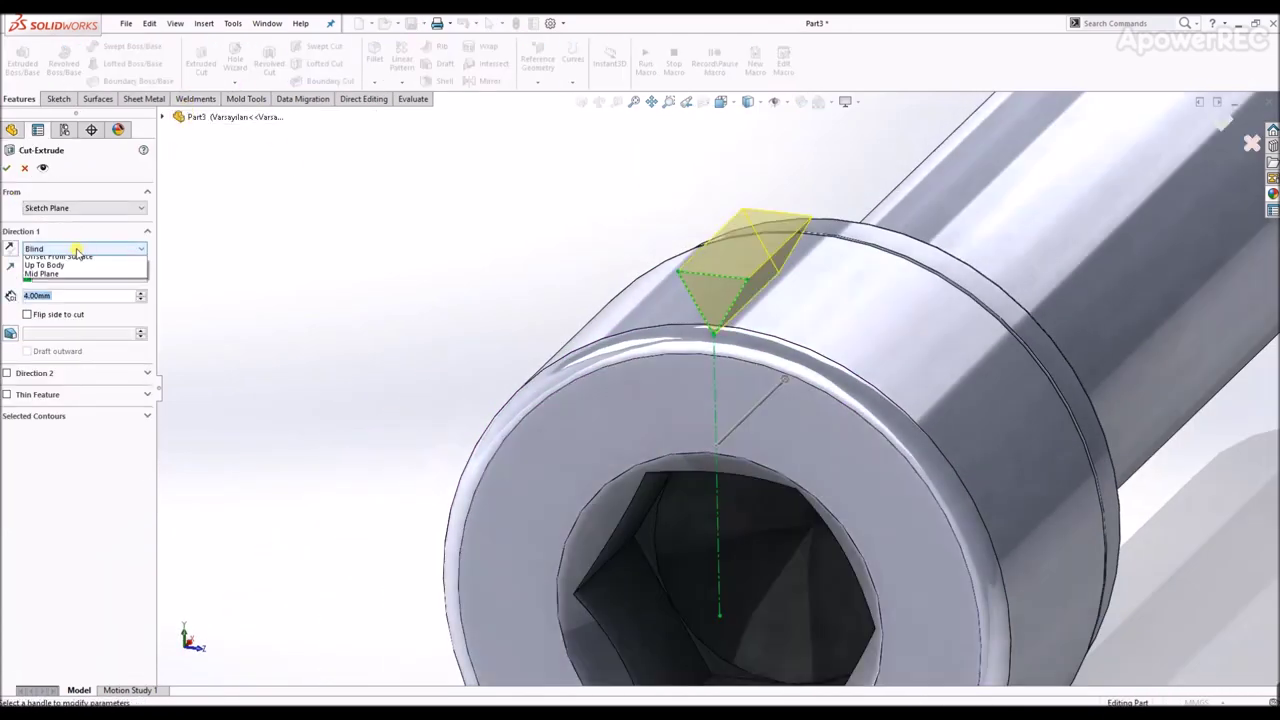
pyautogui.click(57, 267)
pyautogui.press('Return')
pyautogui.scroll(-3, 740, 334)
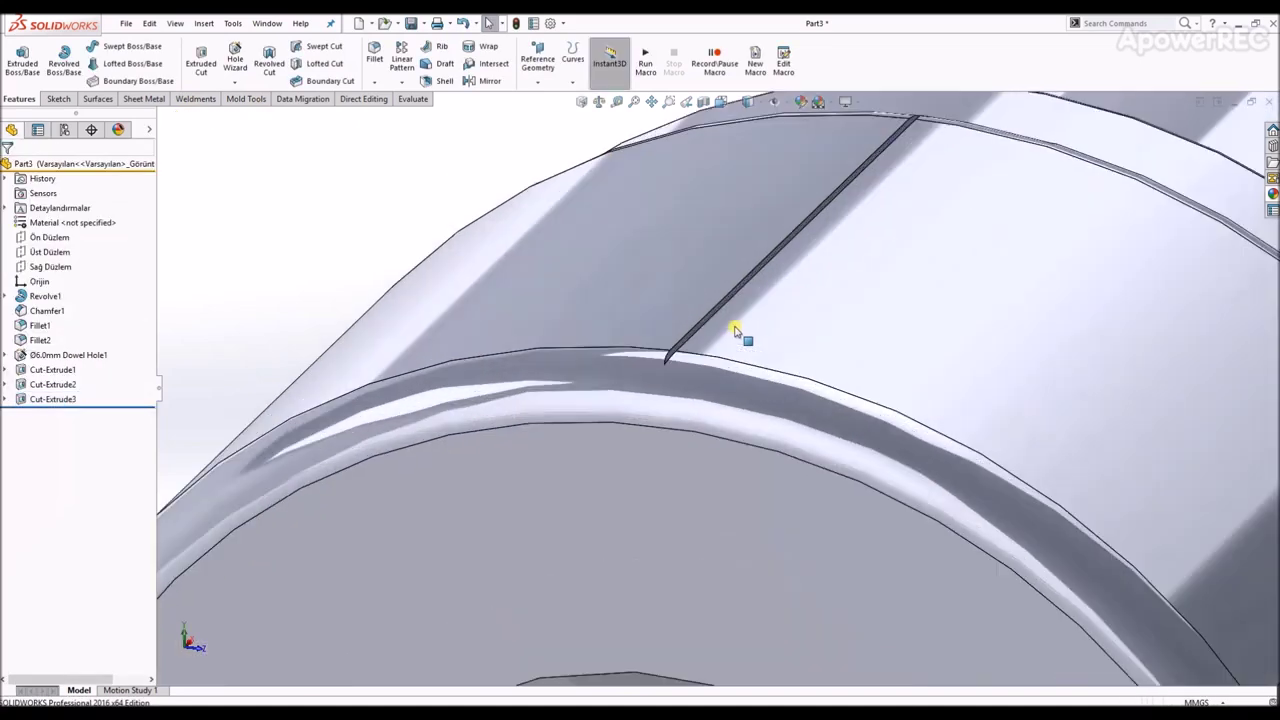
# Step: Circular-pattern the groove cut 400 times over 360° around the head's circular edge
pyautogui.click(36, 400)
pyautogui.click(401, 81)
pyautogui.click(430, 111)
pyautogui.click(66, 208)
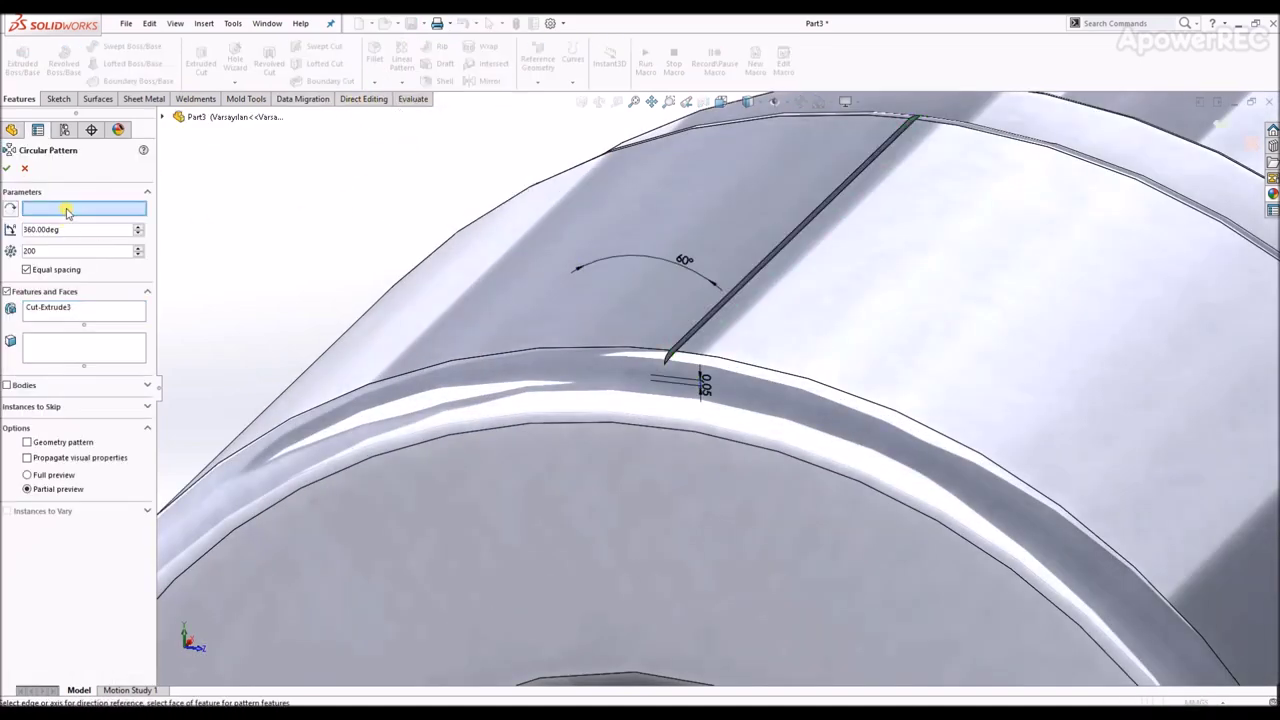
pyautogui.click(535, 424)
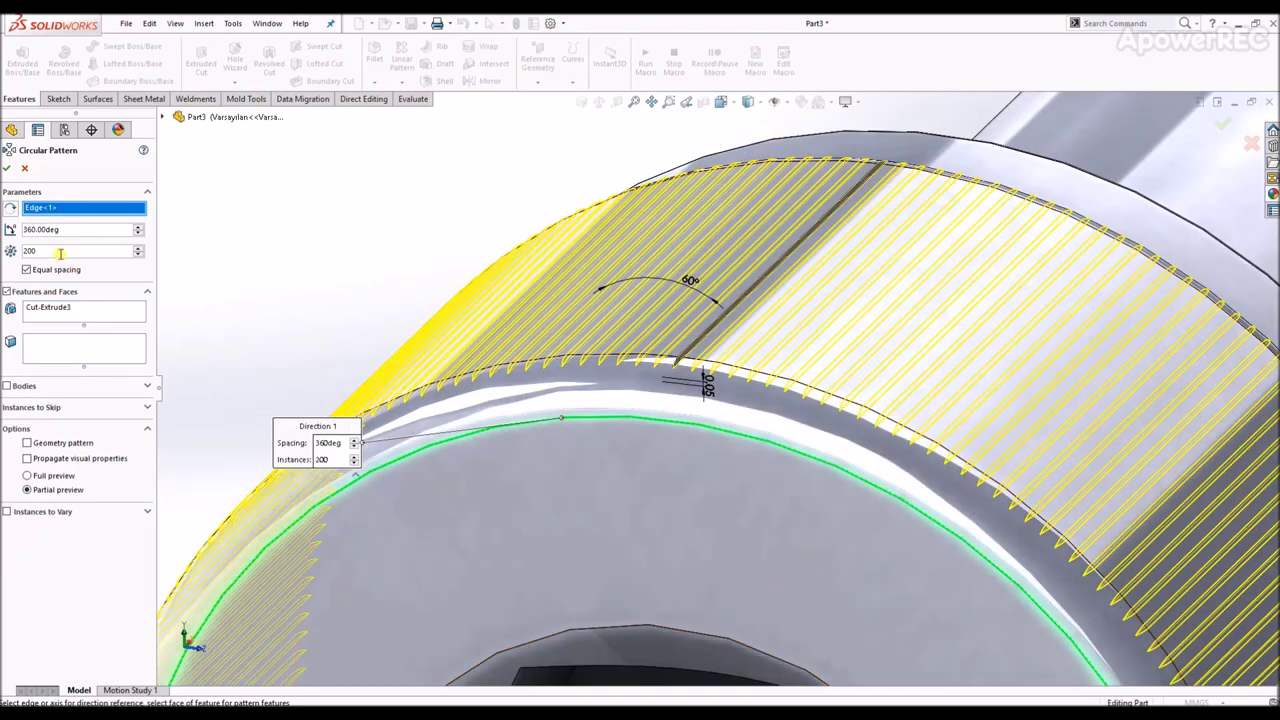
pyautogui.click(84, 250)
pyautogui.write('400')
pyautogui.press('Return')
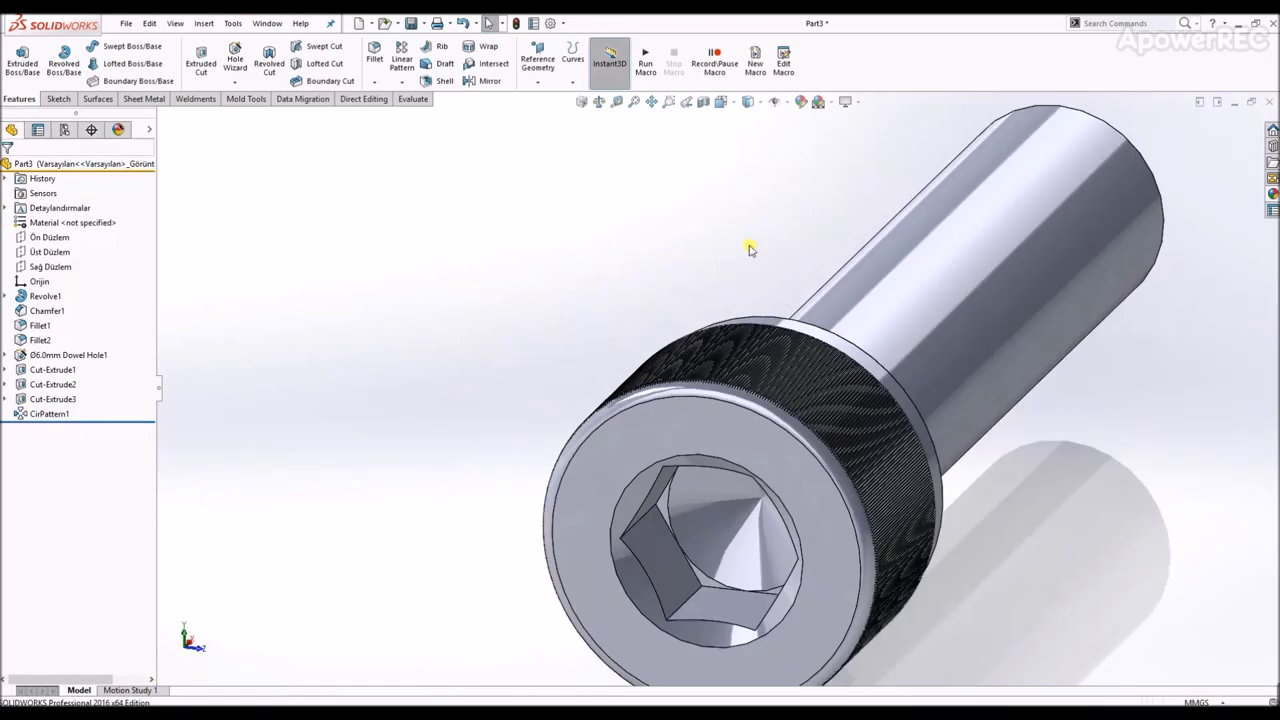
pyautogui.moveTo(750, 250)
pyautogui.mouseDown(button='middle')
pyautogui.moveTo(771, 314)
pyautogui.moveTo(1063, 363)
pyautogui.moveTo(1014, 409)
pyautogui.moveTo(988, 395)
pyautogui.mouseUp(button='middle')
# Step: Sketch the shank's end edge and build a 1.25 mm pitch, 16-revolution helix from it
pyautogui.click(988, 395)
pyautogui.click(1030, 345)
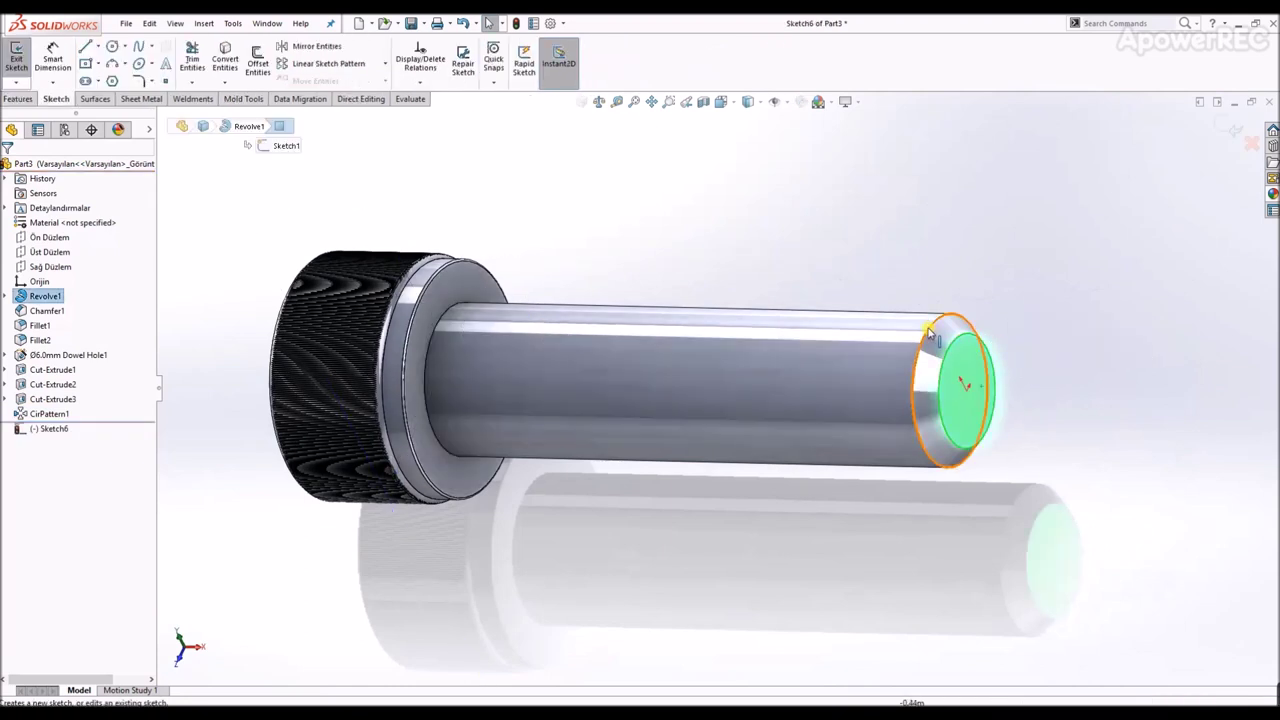
pyautogui.click(225, 60)
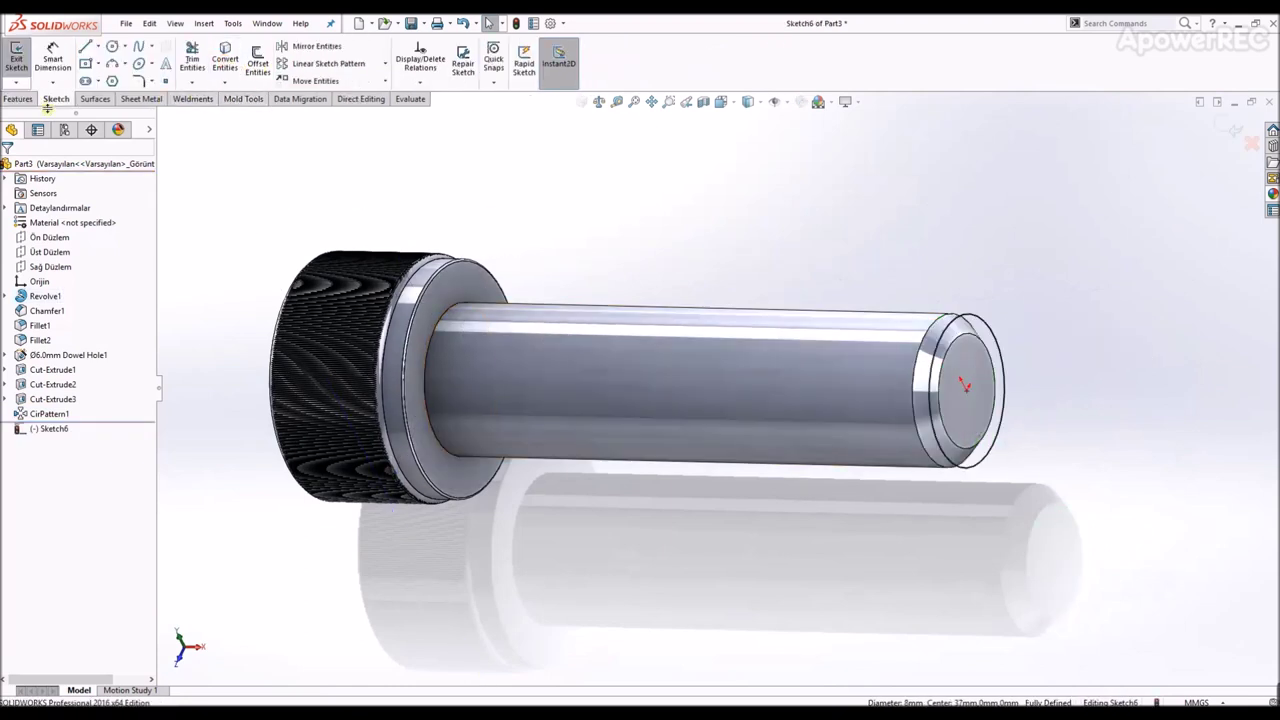
pyautogui.click(96, 99)
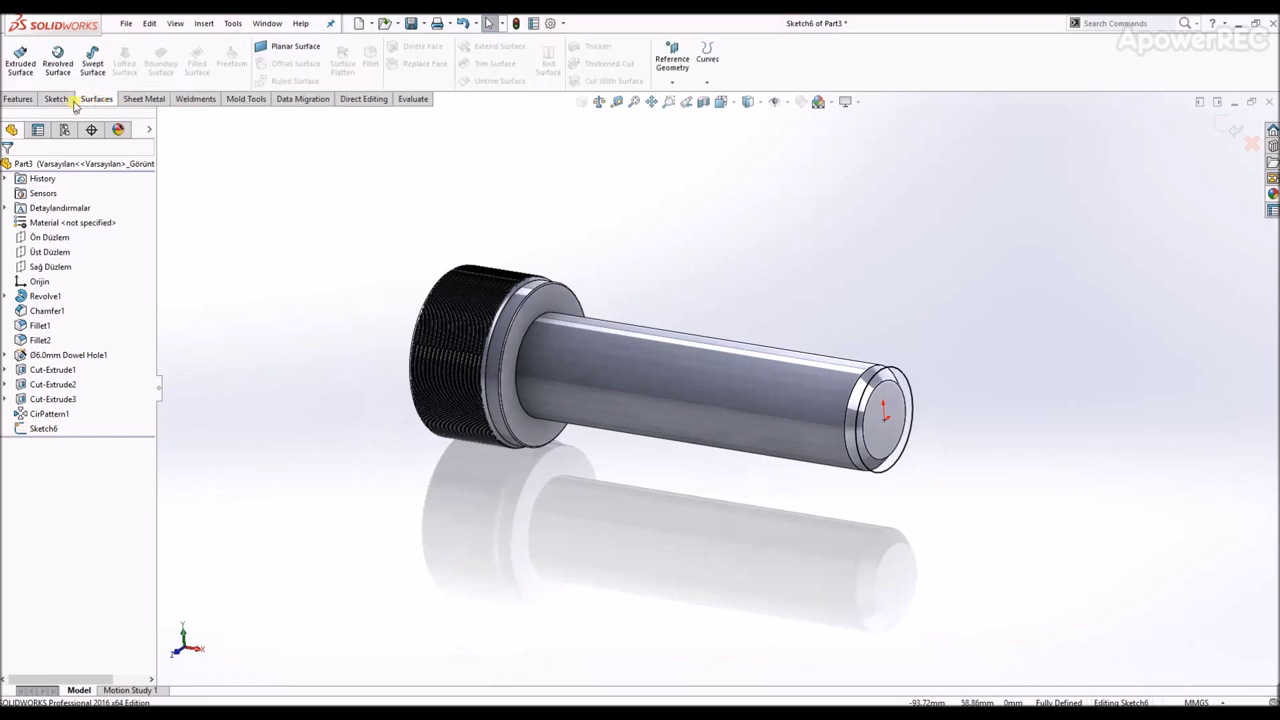
pyautogui.click(707, 52)
pyautogui.click(742, 139)
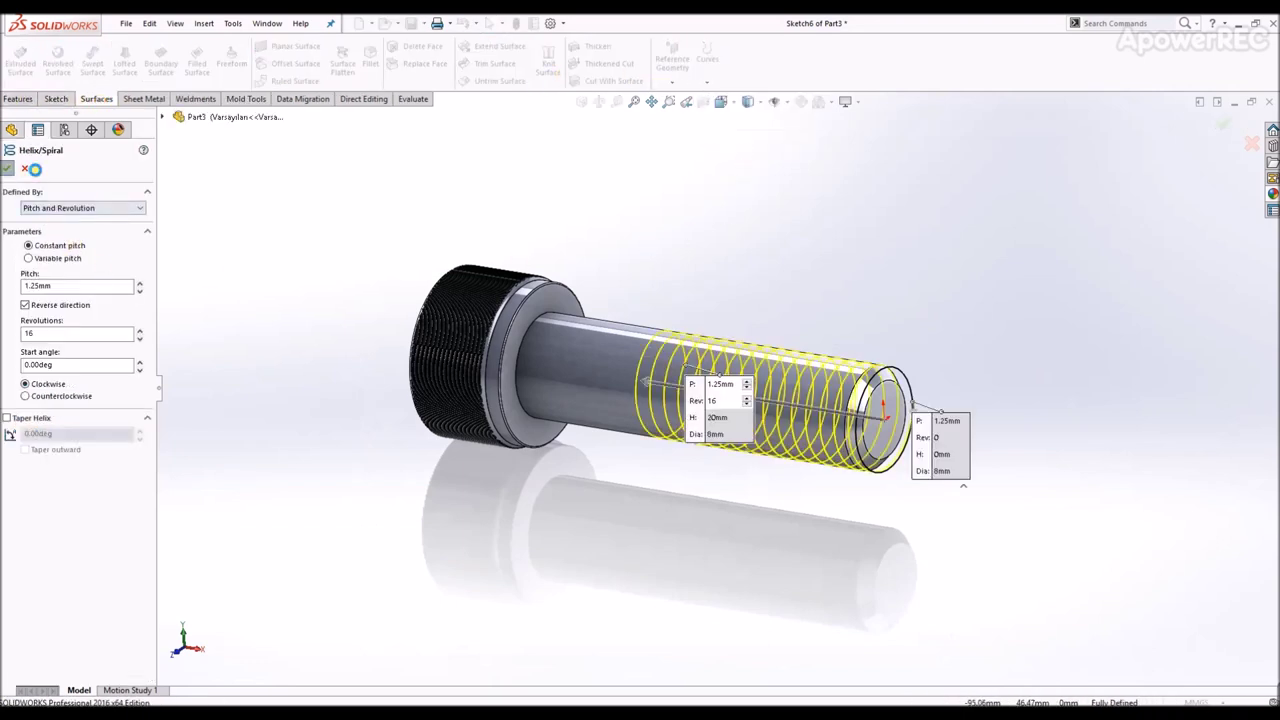
pyautogui.click(8, 169)
pyautogui.moveTo(1073, 259); pyautogui.dragTo(735, 398, button='middle')
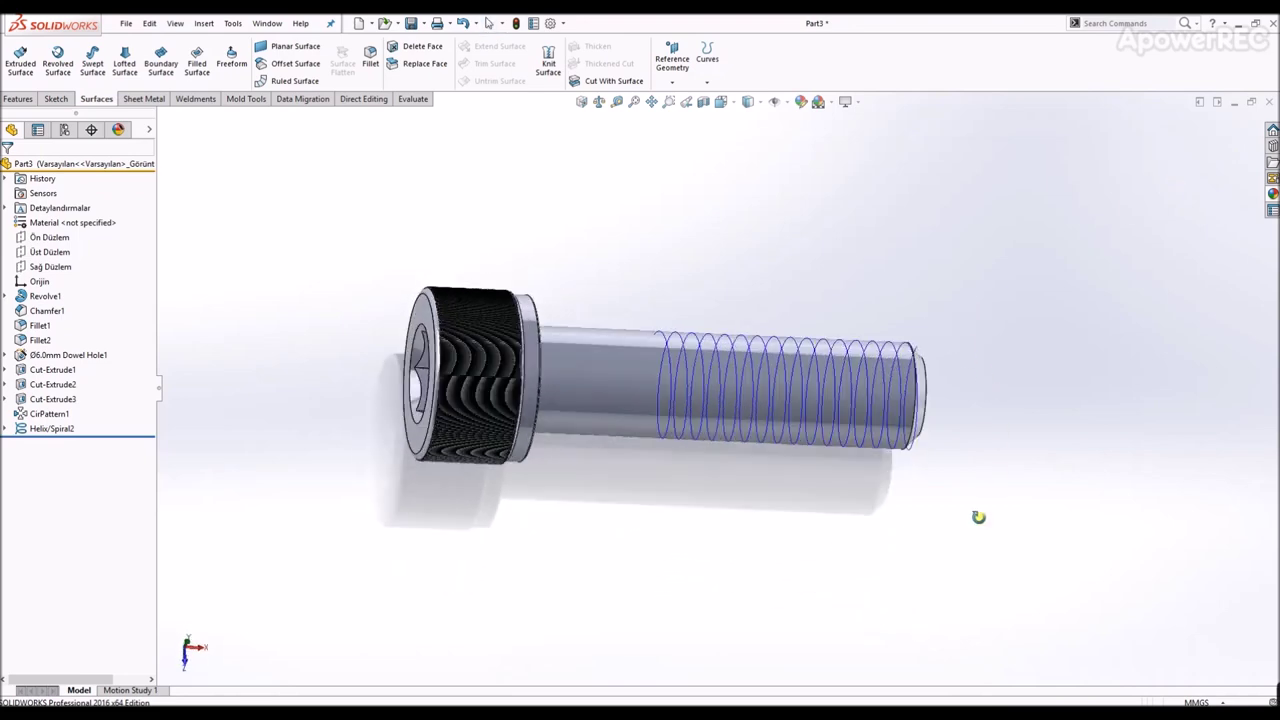
# Step: Start a sketch on the top plane (Üst Düzlem), viewed straight on
pyautogui.click(49, 237)
pyautogui.moveTo(700, 420)
pyautogui.mouseDown(button='middle')
pyautogui.moveTo(797, 361)
pyautogui.moveTo(88, 249)
pyautogui.mouseUp(button='middle')
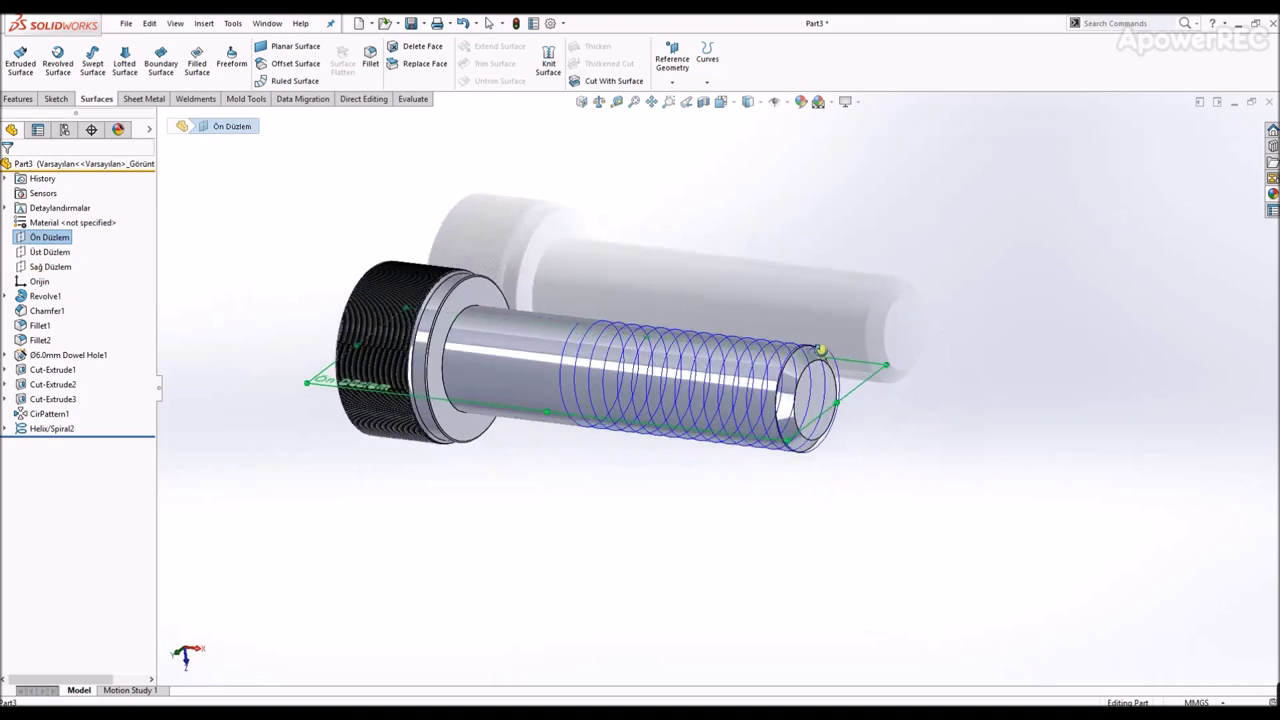
pyautogui.click(50, 252)
pyautogui.click(44, 226)
pyautogui.click(722, 102)
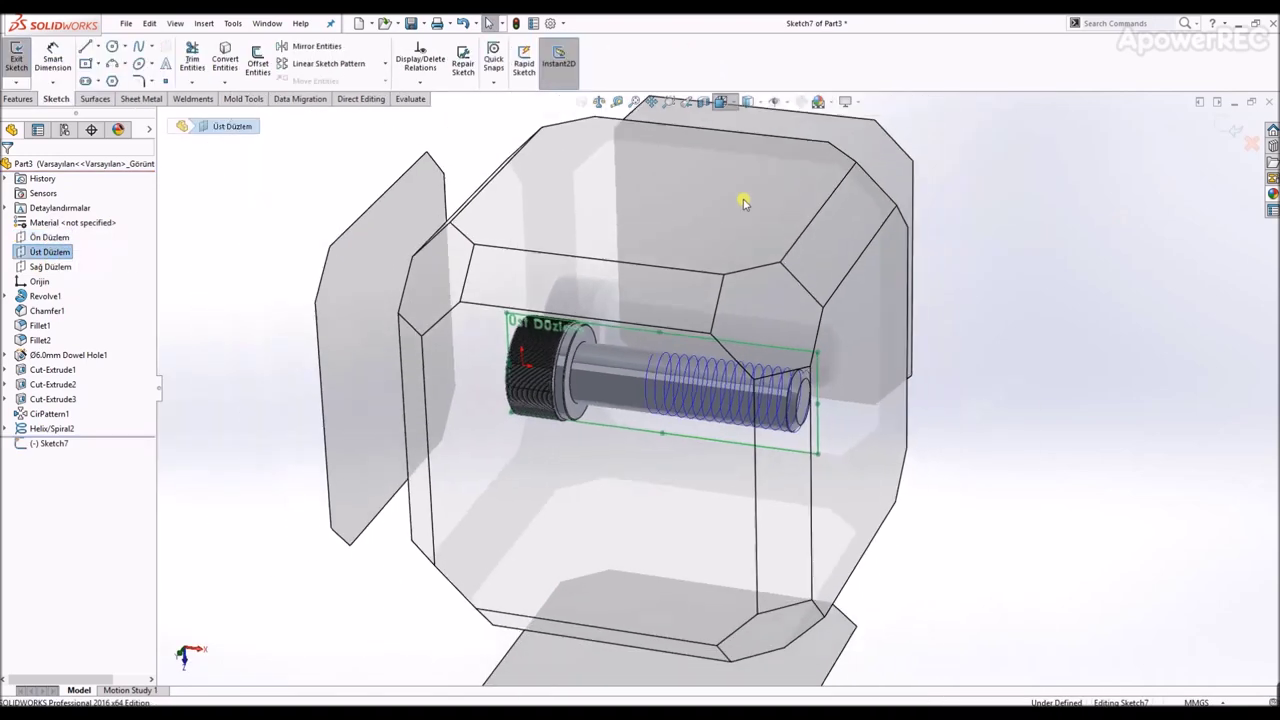
pyautogui.click(700, 425)
pyautogui.scroll(-3, 1038, 320)
pyautogui.scroll(-2, 1038, 320)
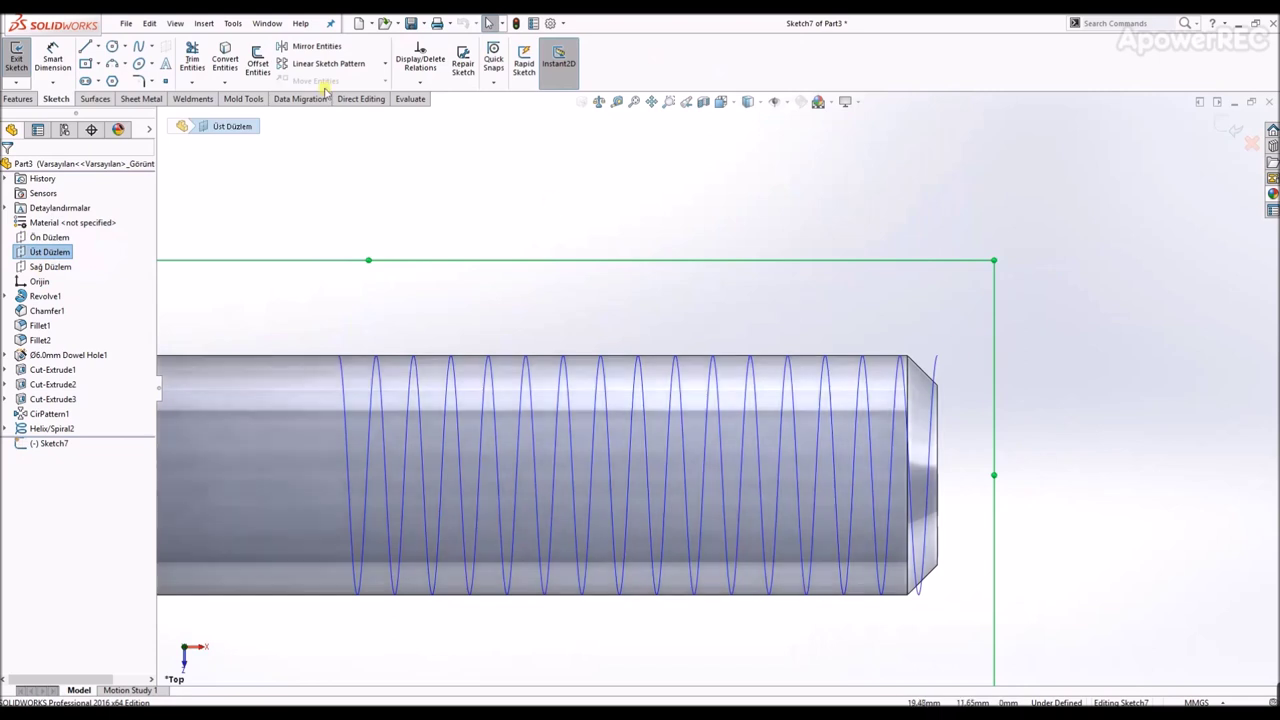
# Step: Draw a polygon triangle just beyond the shank tip
pyautogui.click(111, 84)
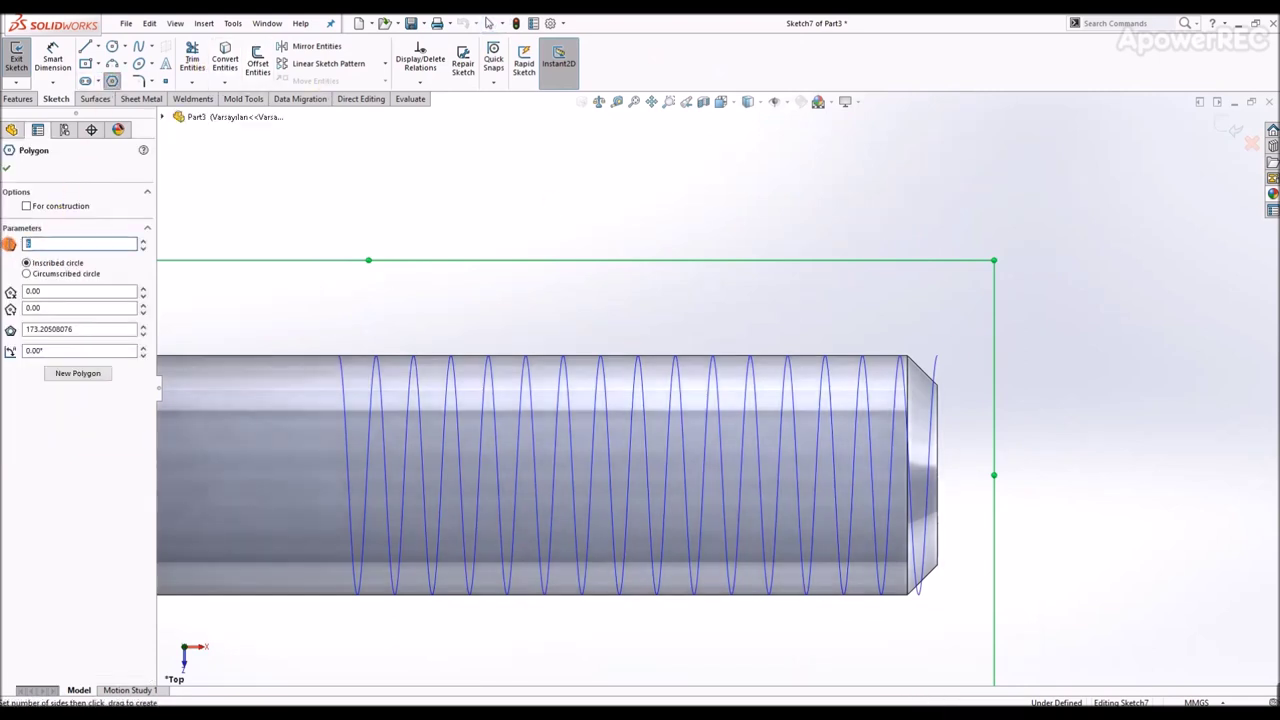
pyautogui.moveTo(963, 328); pyautogui.dragTo(957, 364)
pyautogui.scroll(-3, 955, 362)
pyautogui.press('Escape')
# Step: Add a vertical line and a short horizontal line from the triangle's bottom vertex
pyautogui.press('l')
pyautogui.click(915, 394)
pyautogui.click(916, 314)
pyautogui.click(1074, 306)
pyautogui.press('l')
pyautogui.moveTo(915, 350); pyautogui.dragTo(941, 350)
pyautogui.press('Escape')
pyautogui.click(930, 350)
pyautogui.press('Escape')
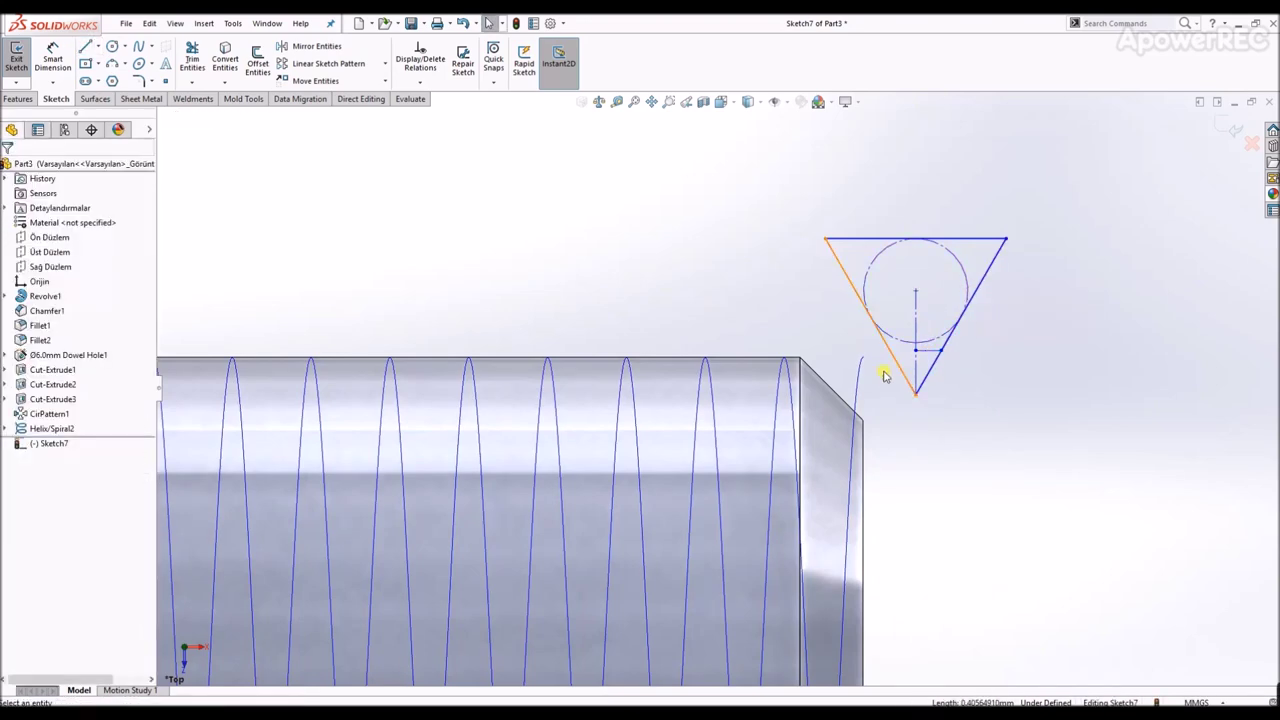
# Step: Add a Pierce relation between the helix and the triangle's bottom point
pyautogui.click(863, 368)
pyautogui.keyDown('ctrl'); pyautogui.click(915, 352); pyautogui.keyUp('ctrl')
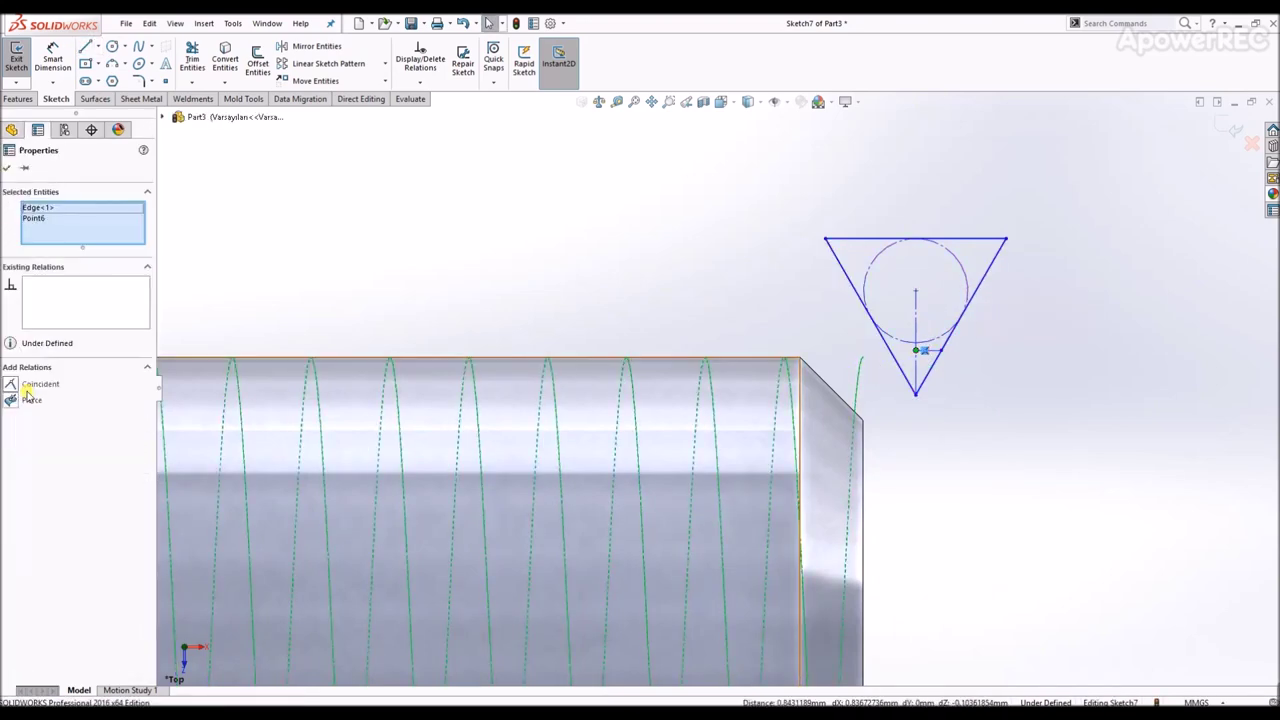
pyautogui.click(30, 392)
pyautogui.click(929, 423)
pyautogui.press('d')
pyautogui.scroll(-5, 950, 440)
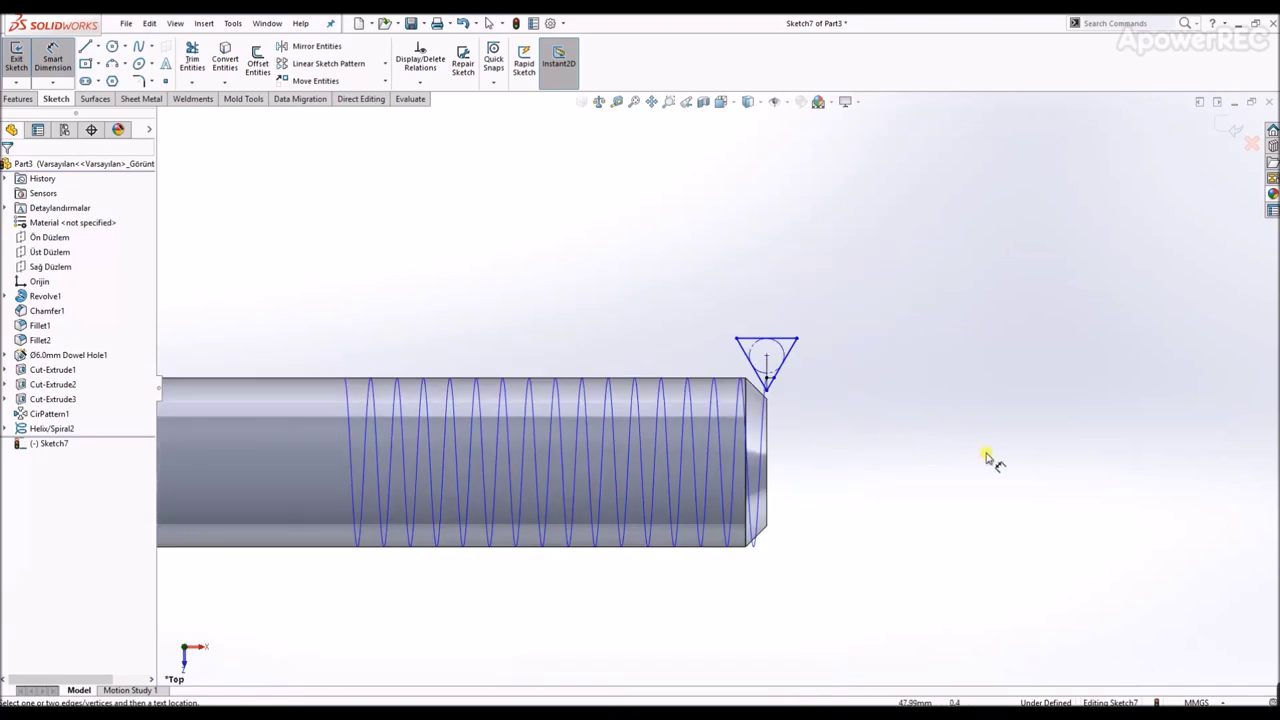
pyautogui.press('l')
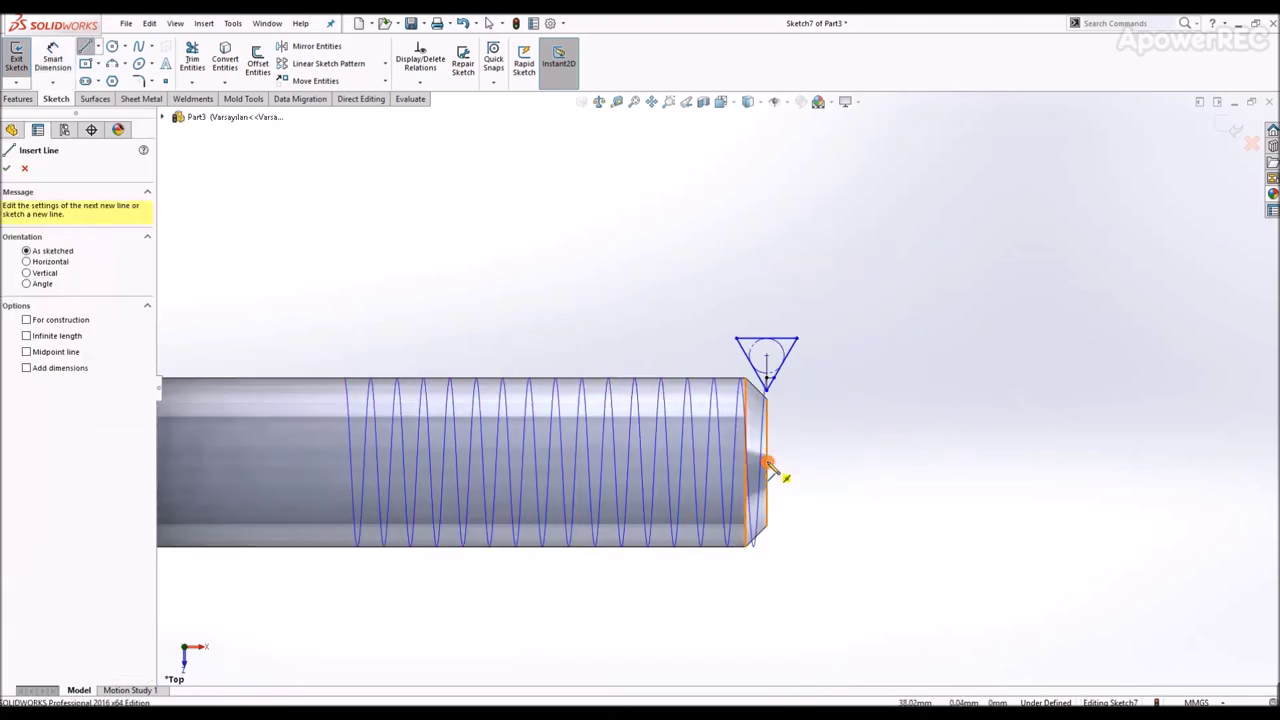
# Step: Draw a construction line from the shank centre and a horizontal line through the triangle apex
pyautogui.click(766, 462)
pyautogui.click(932, 462)
pyautogui.press('Escape')
pyautogui.click(930, 462)
pyautogui.click(969, 424)
pyautogui.press('l')
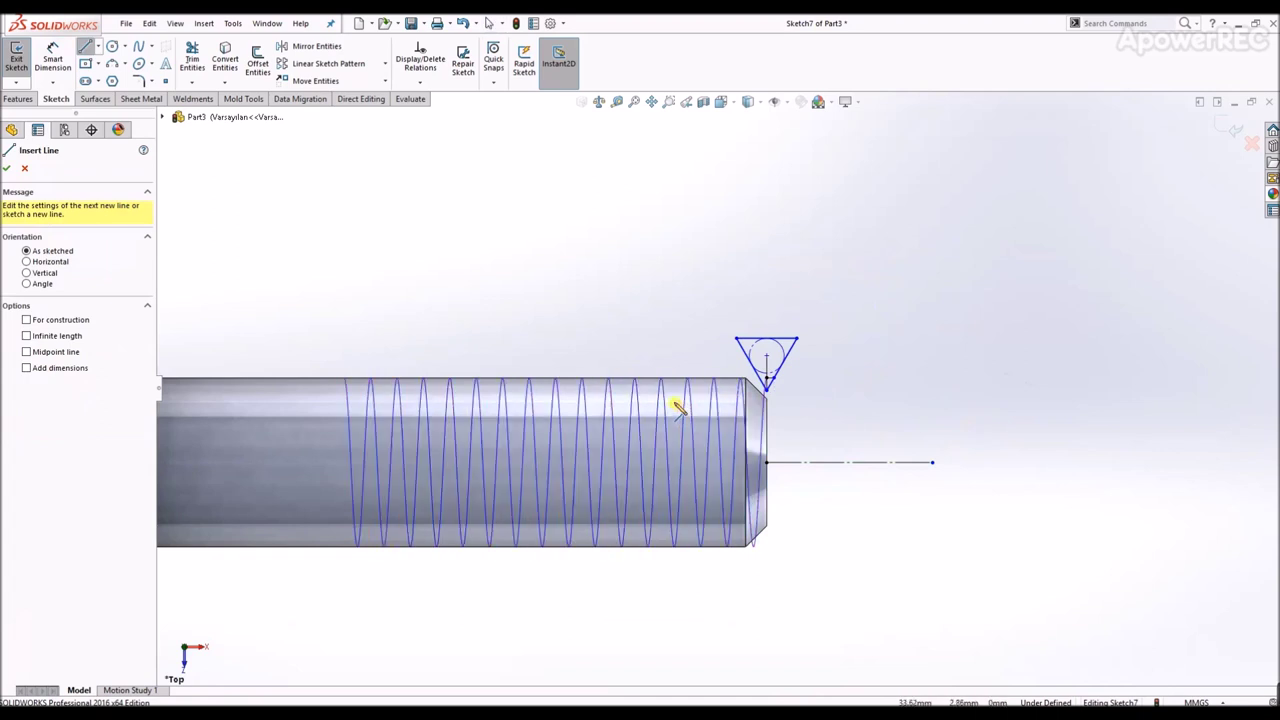
pyautogui.click(674, 402)
pyautogui.click(844, 401)
pyautogui.press('Escape')
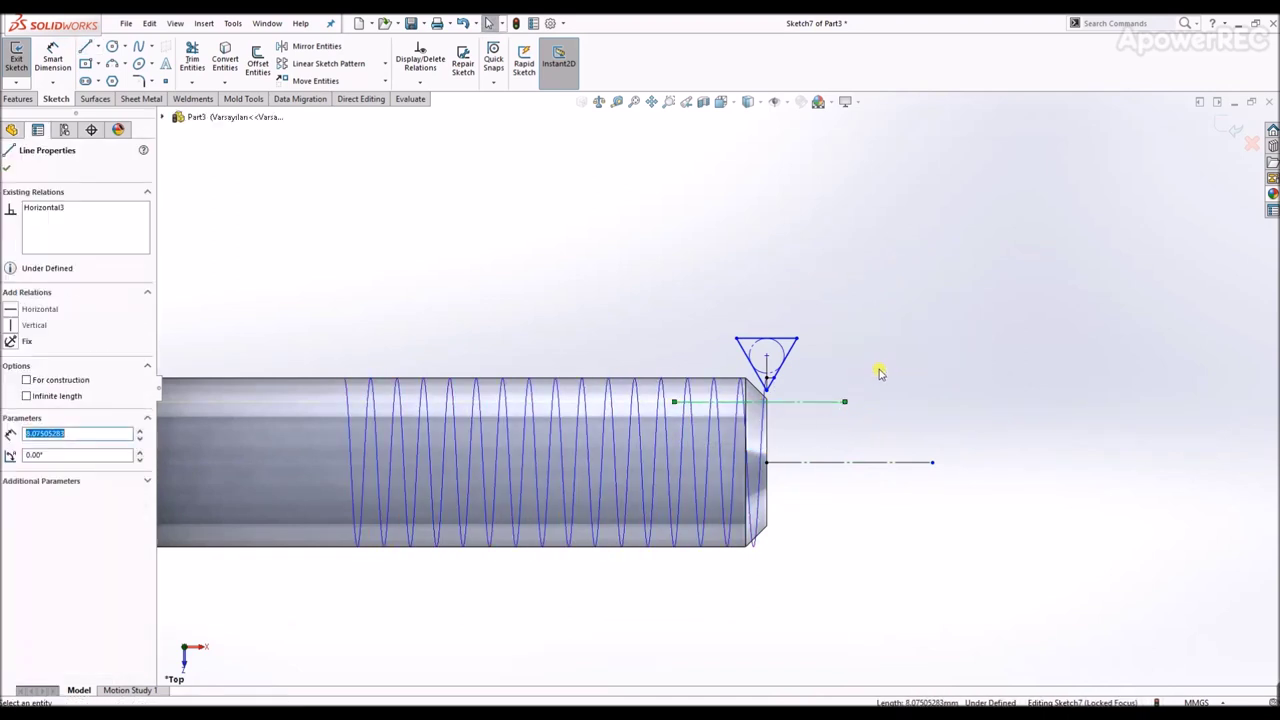
# Step: Dimension the spacing between the two horizontal lines to set the 3.25 offset
pyautogui.press('d')
pyautogui.click(866, 463)
pyautogui.click(808, 402)
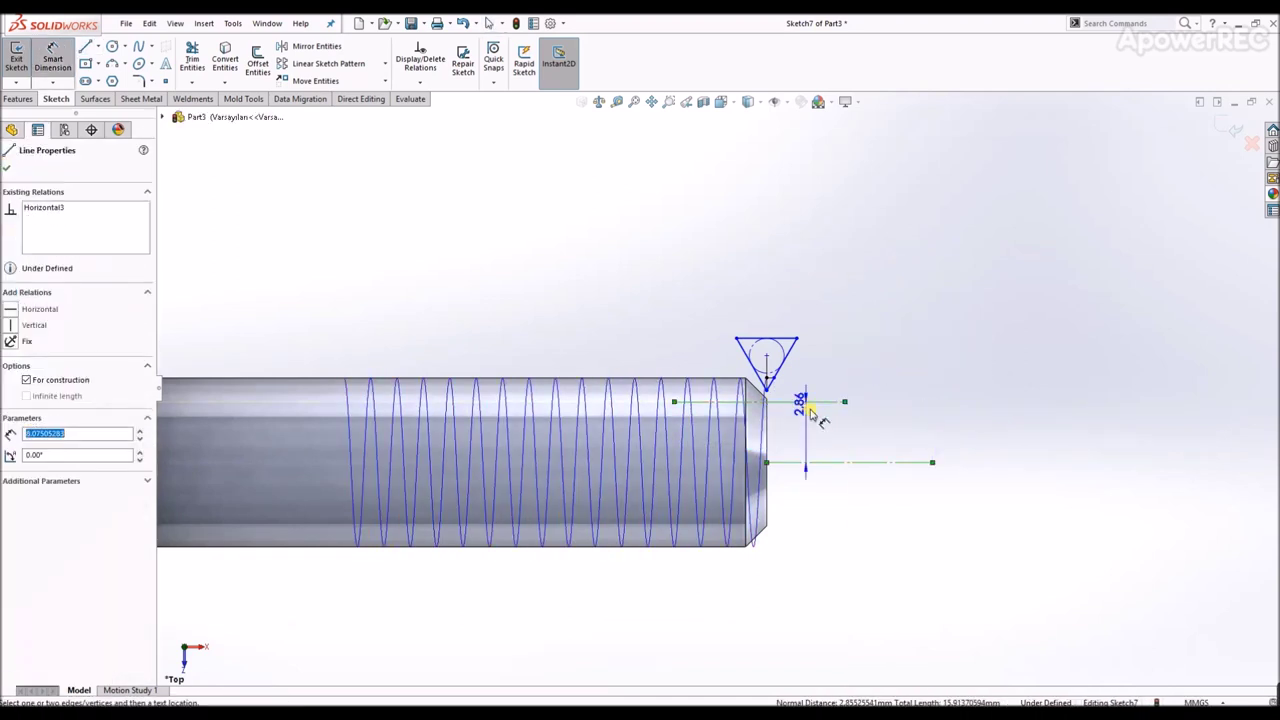
pyautogui.click(897, 523)
pyautogui.write('6,')
pyautogui.press('Return')
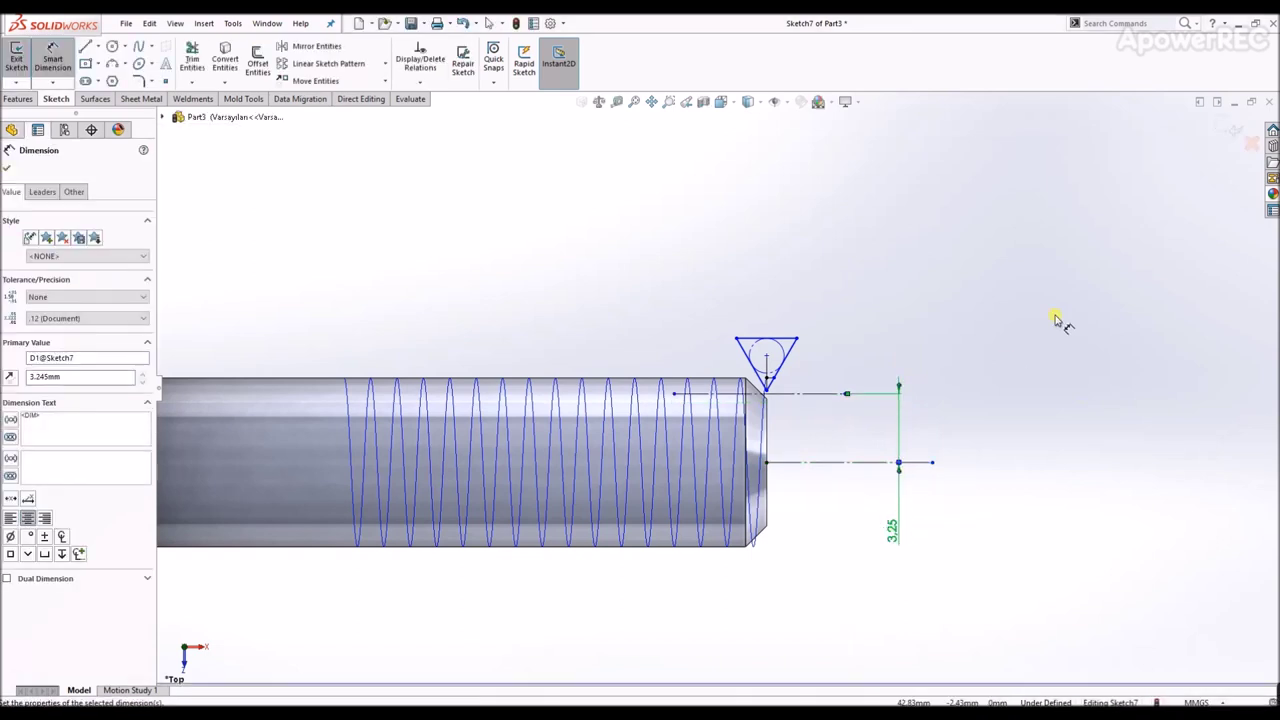
pyautogui.press('Escape')
pyautogui.scroll(-3, 729, 429)
# Step: Resize the triangle by dragging its top-left corner inward, then exit the sketch
pyautogui.click(803, 340)
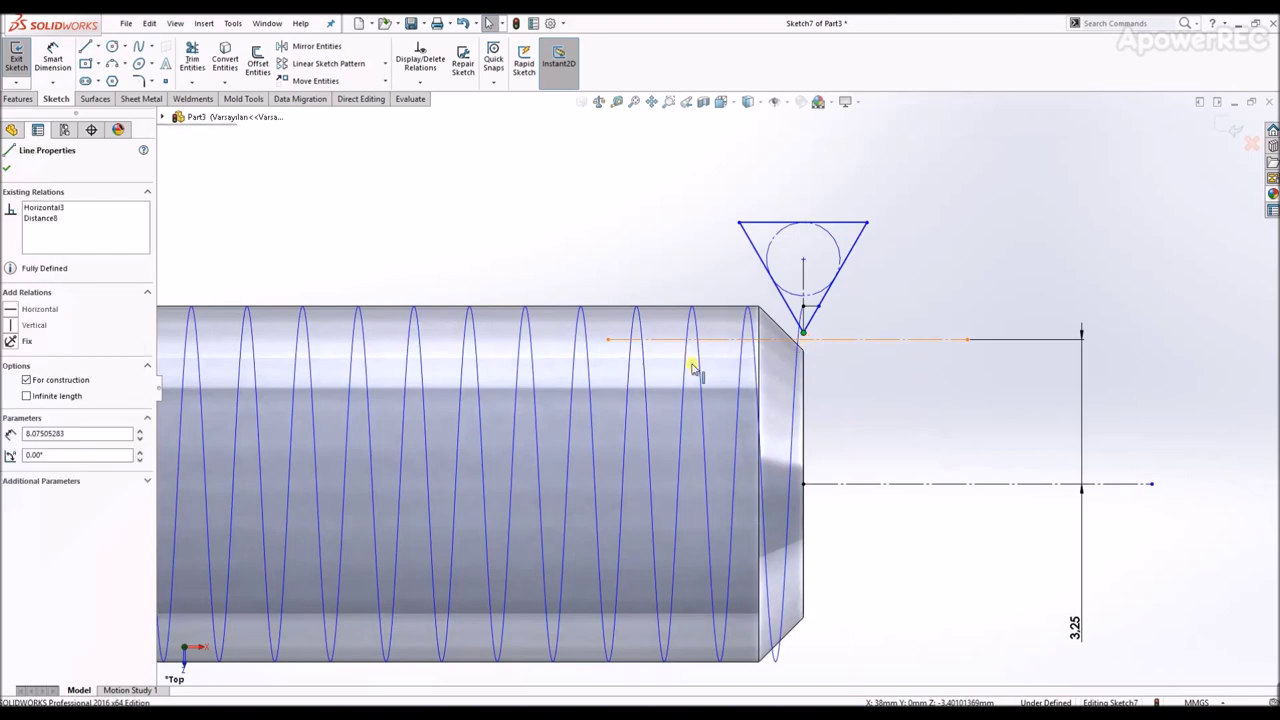
pyautogui.keyDown('ctrl'); pyautogui.click(660, 340); pyautogui.keyUp('ctrl')
pyautogui.click(880, 309)
pyautogui.scroll(4, 720, 354)
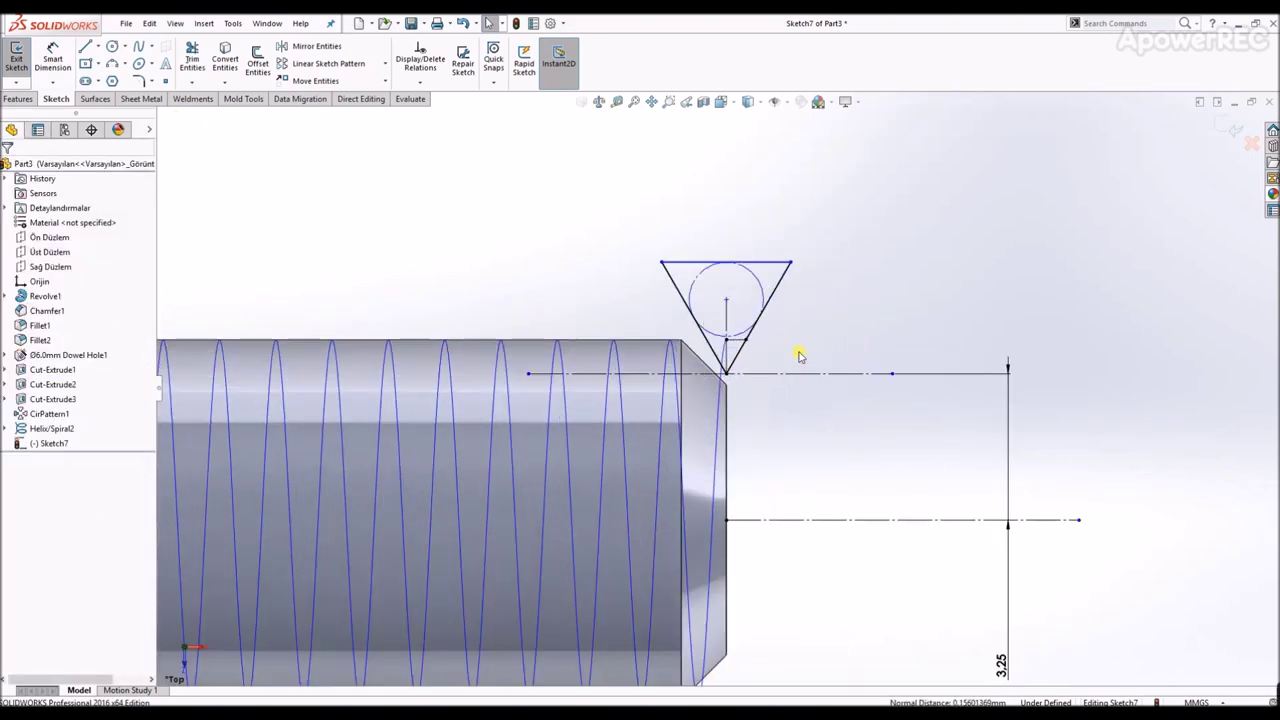
pyautogui.scroll(-2, 710, 383)
pyautogui.moveTo(669, 306); pyautogui.dragTo(677, 319)
pyautogui.click(1236, 126)
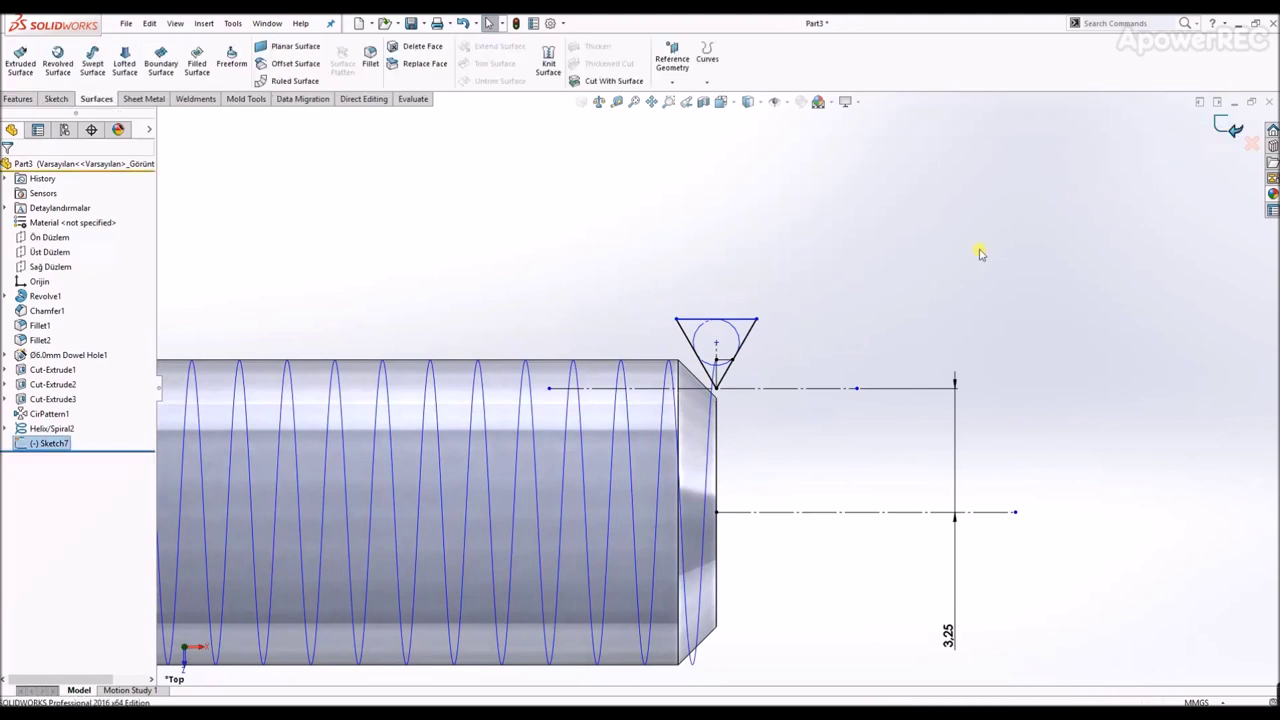
# Step: Swept-cut the triangle profile along Helix/Spiral2 to form the thread
pyautogui.click(20, 99)
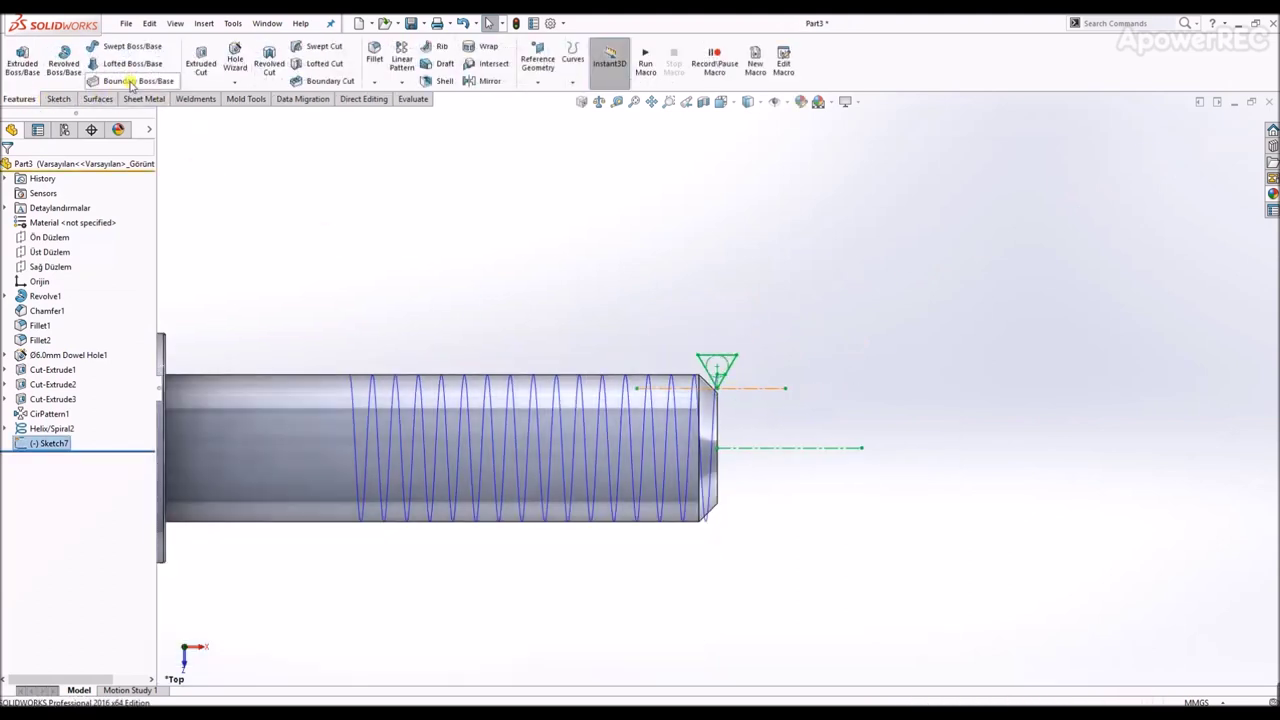
pyautogui.click(312, 52)
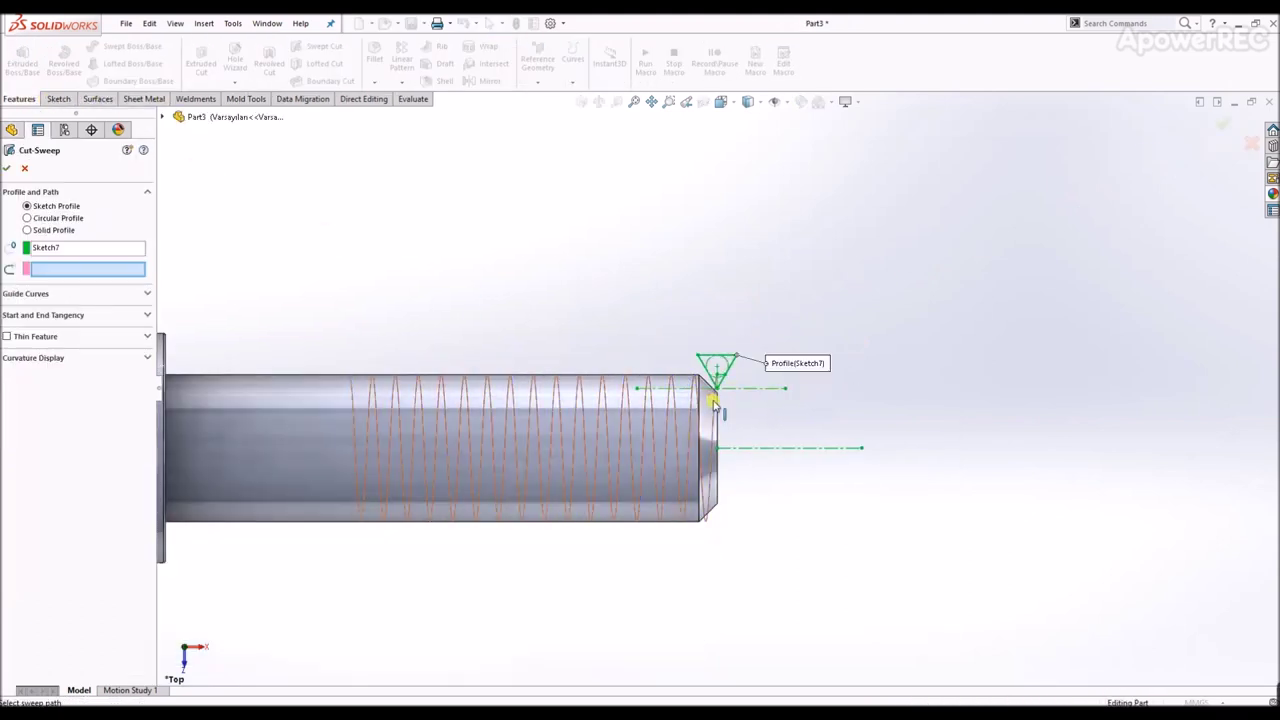
pyautogui.click(716, 405)
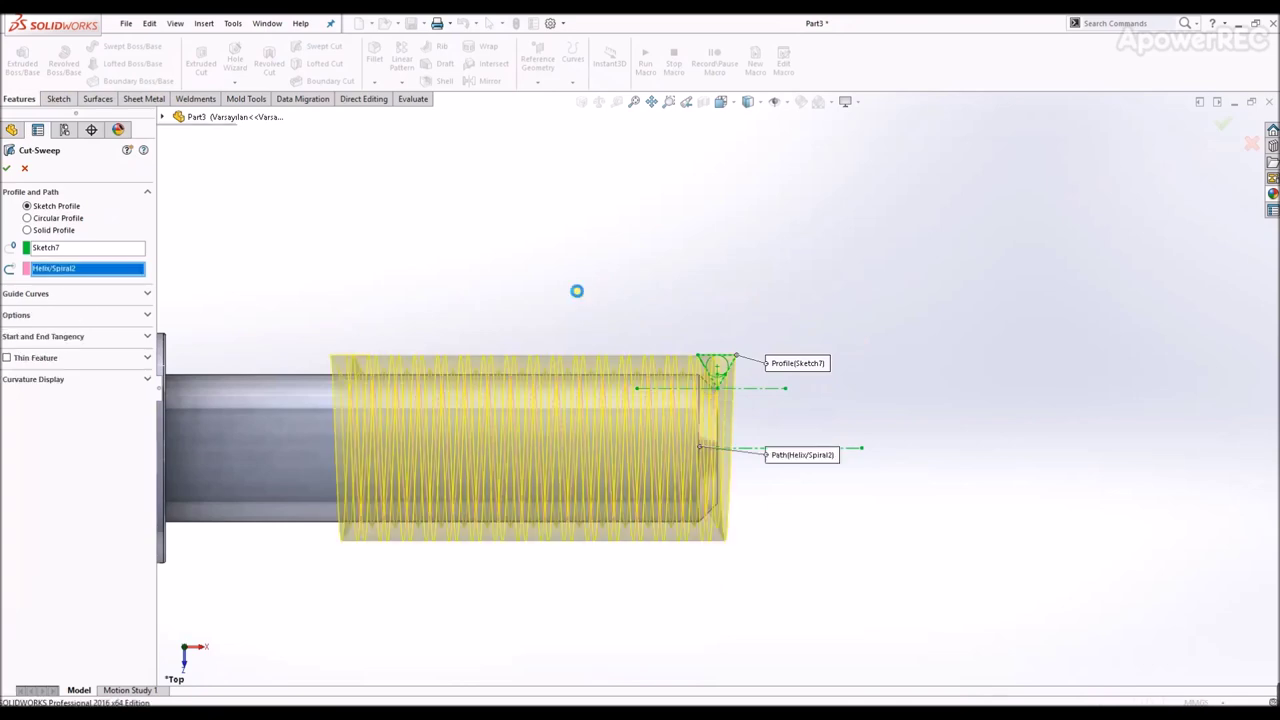
pyautogui.scroll(-2, 428, 371)
pyautogui.scroll(-3, 563, 373)
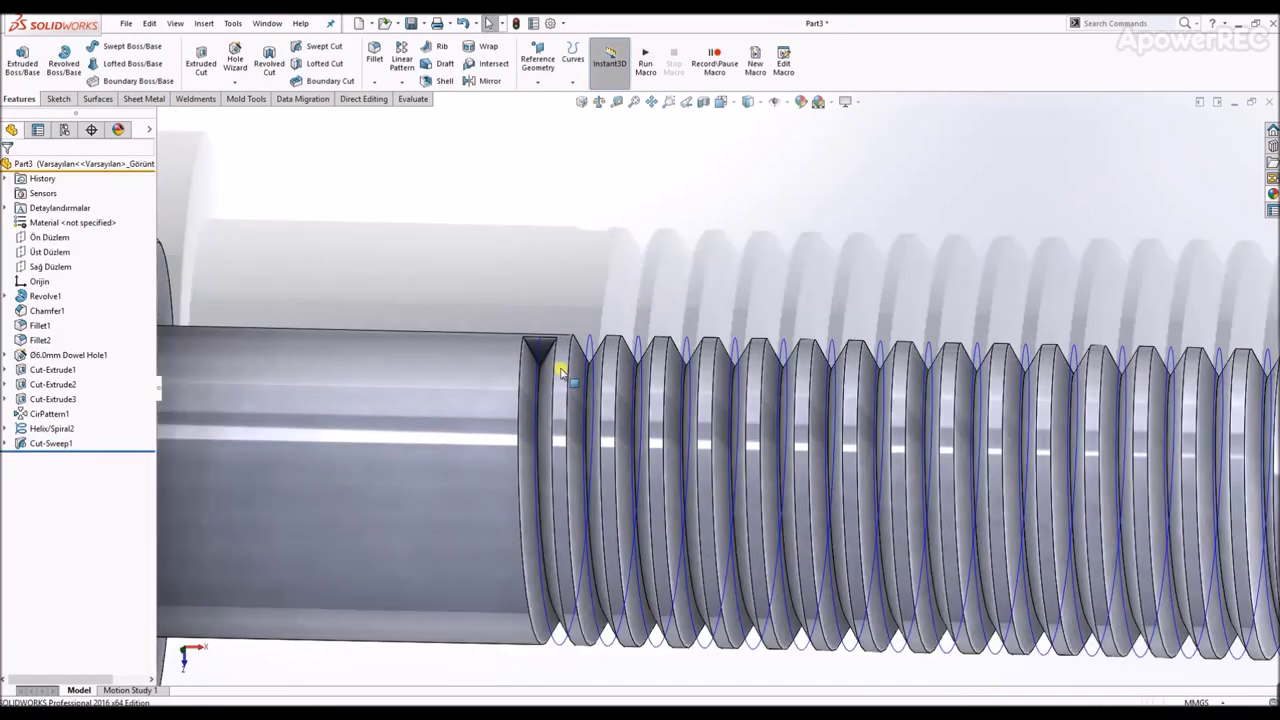
# Step: Trim the thread's abrupt start with a 4 mm extruded cut of the face outline
pyautogui.click(540, 350)
pyautogui.click(591, 302)
pyautogui.click(225, 55)
pyautogui.click(20, 99)
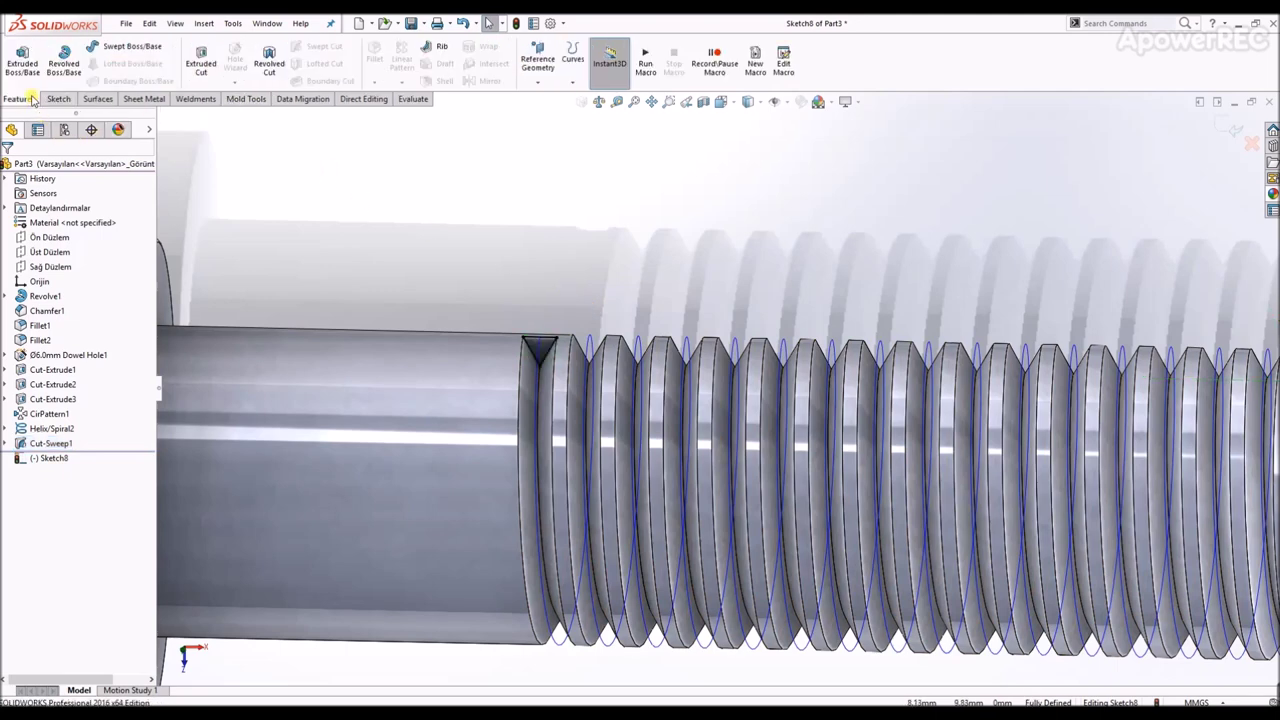
pyautogui.click(24, 60)
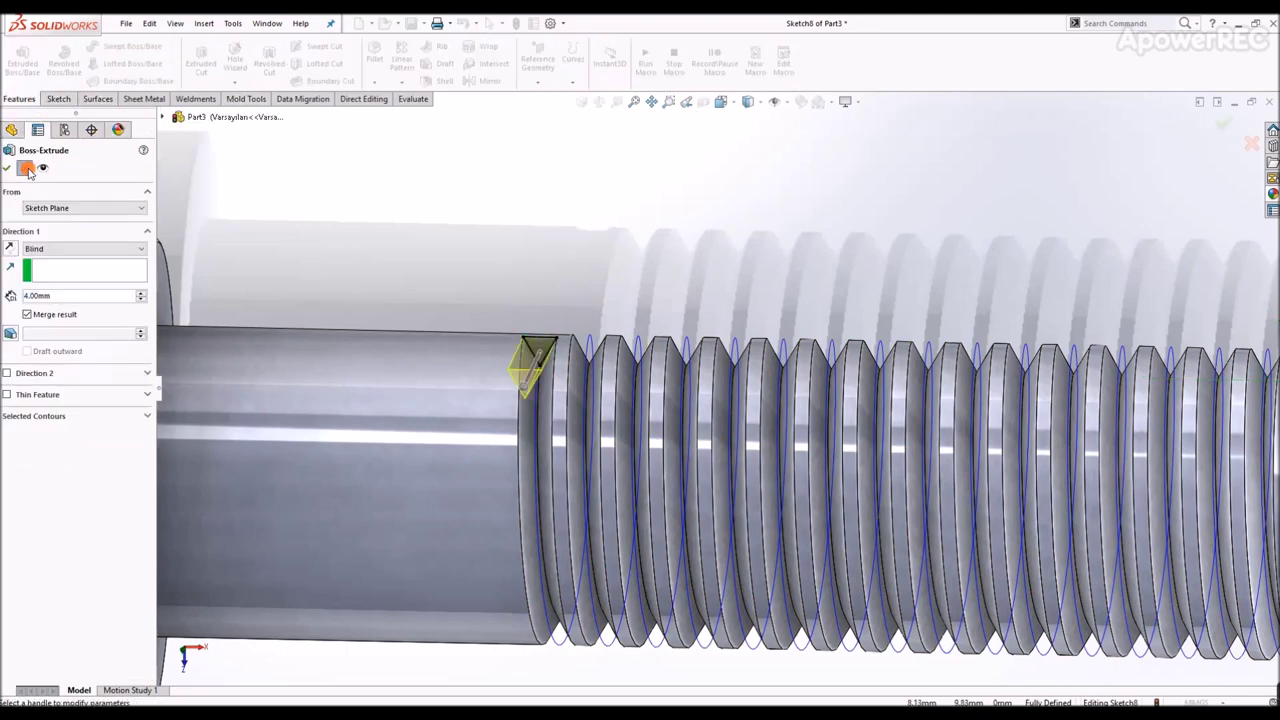
pyautogui.click(27, 168)
pyautogui.click(201, 64)
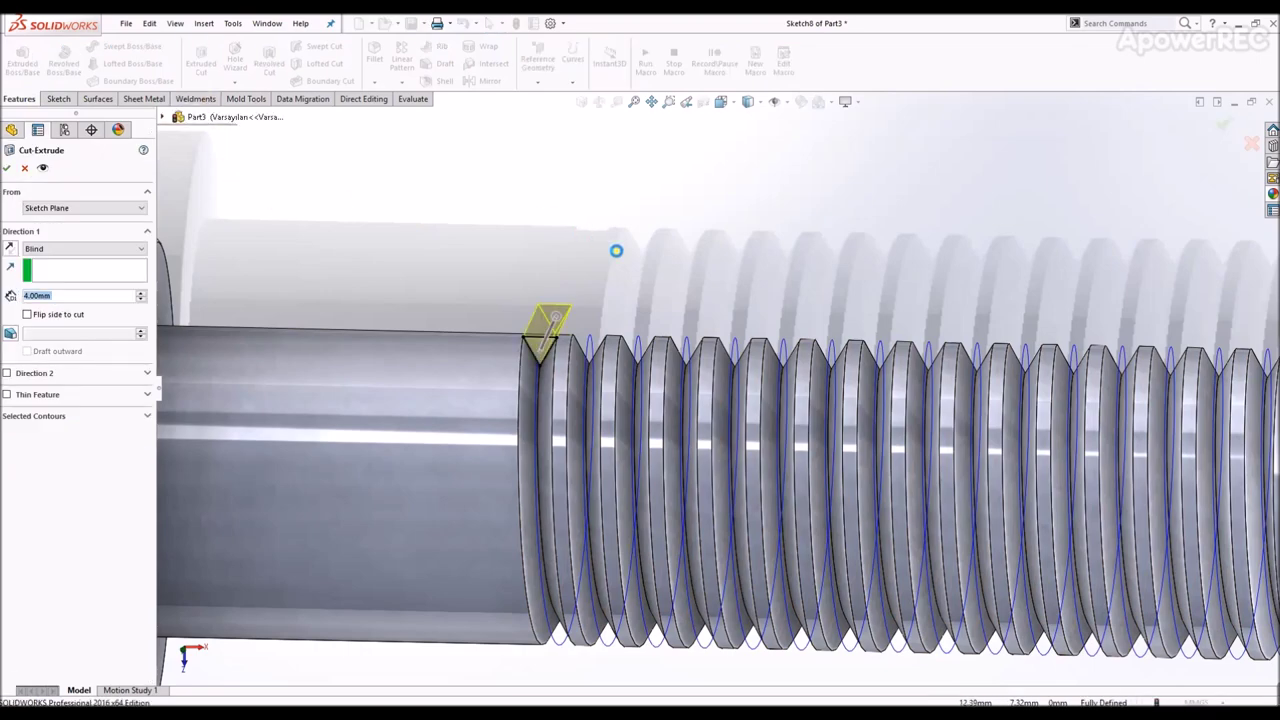
pyautogui.press('Return')
pyautogui.click(634, 318)
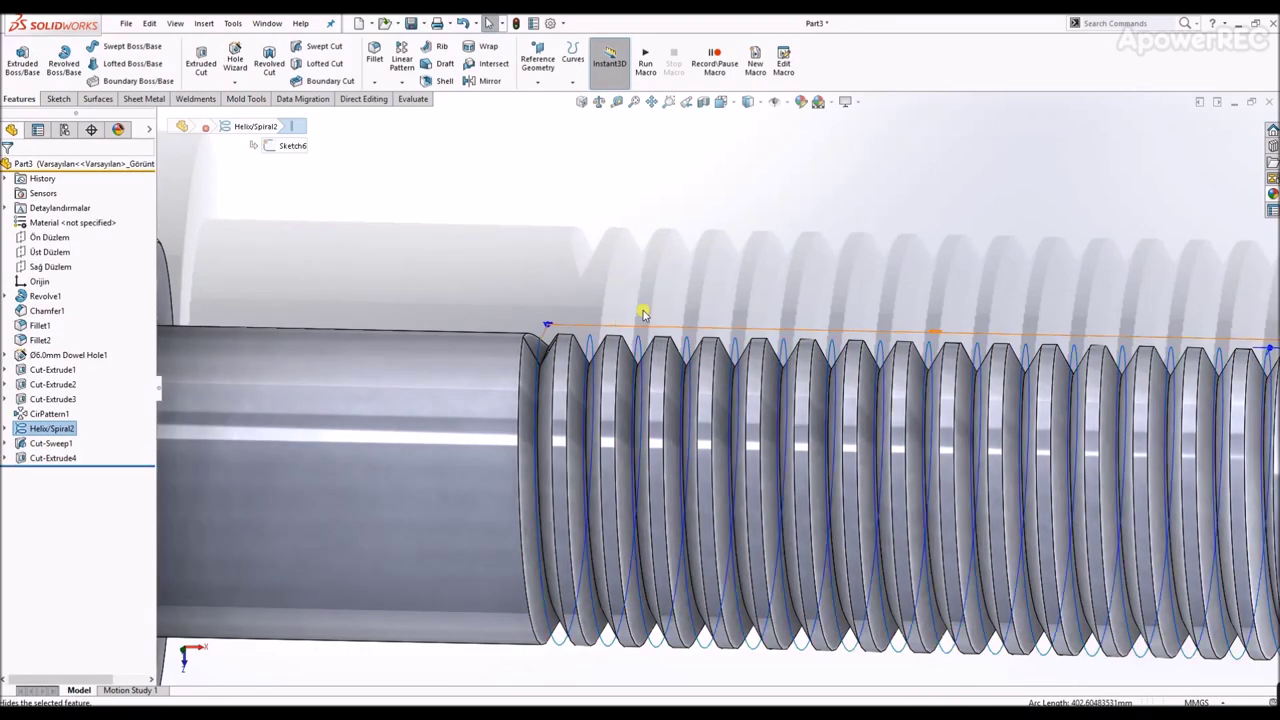
# Step: Hide the helix curve
pyautogui.click(718, 308)
pyautogui.scroll(5, 718, 308)
pyautogui.scroll(-4, 1063, 400)
pyautogui.scroll(-2, 1086, 391)
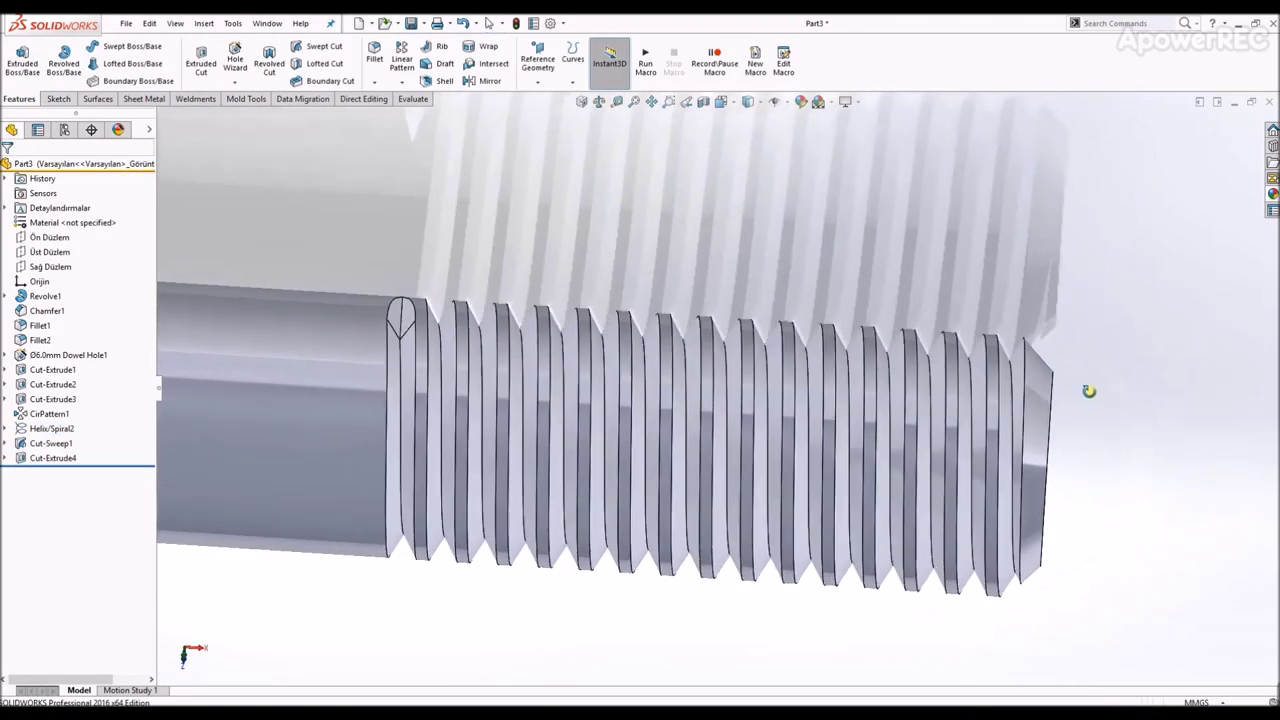
# Step: Fillet the helical thread edge with a 0.10 mm radius
pyautogui.click(384, 48)
pyautogui.write('0,1')
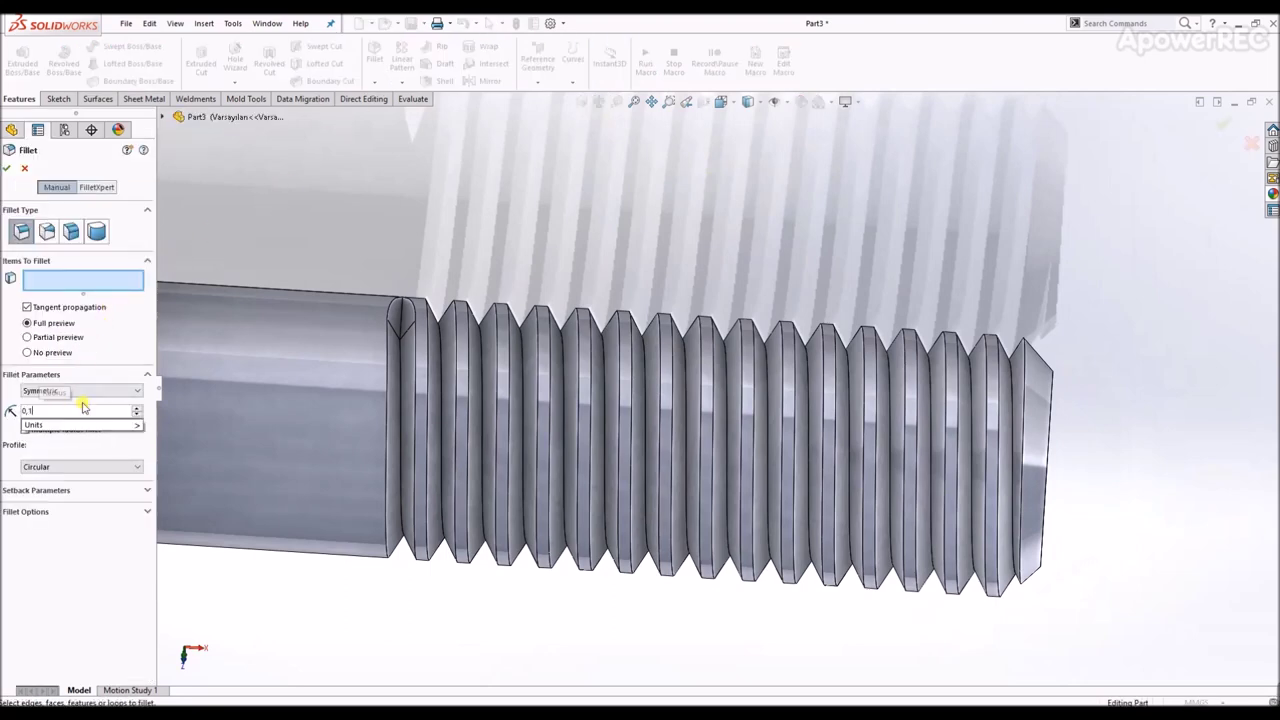
pyautogui.press('Return')
pyautogui.click(401, 362)
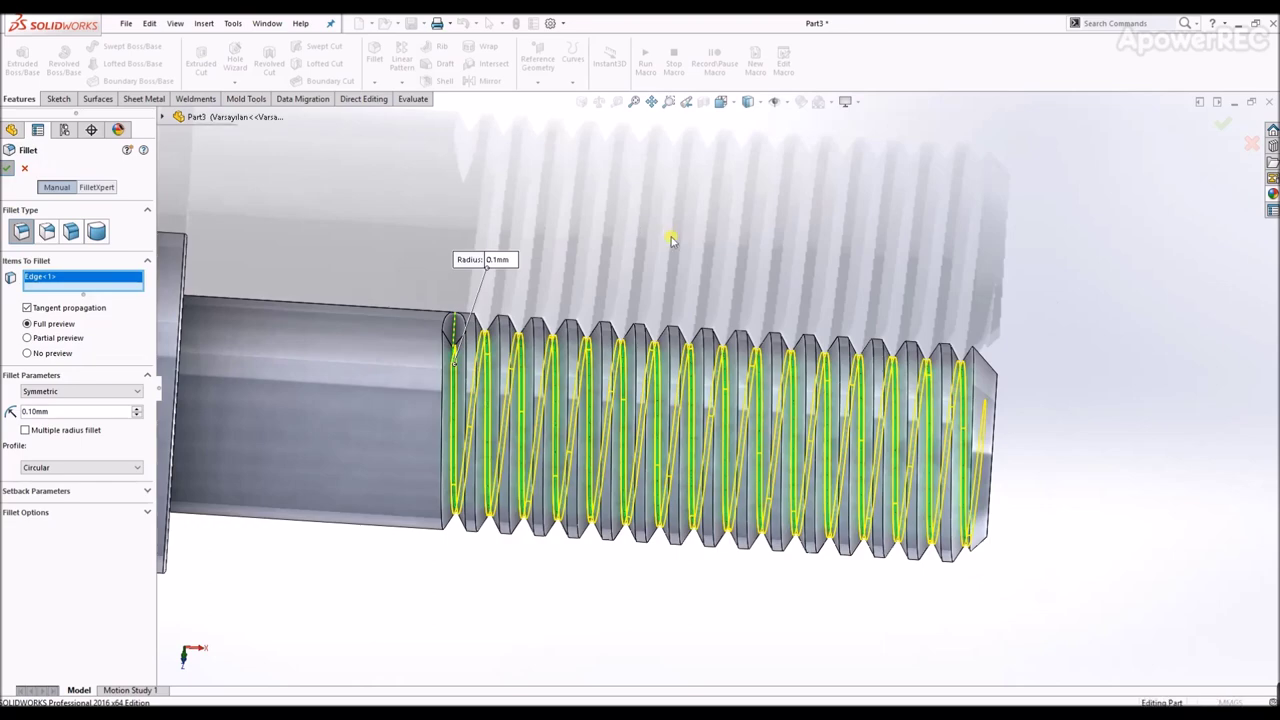
pyautogui.press('Return')
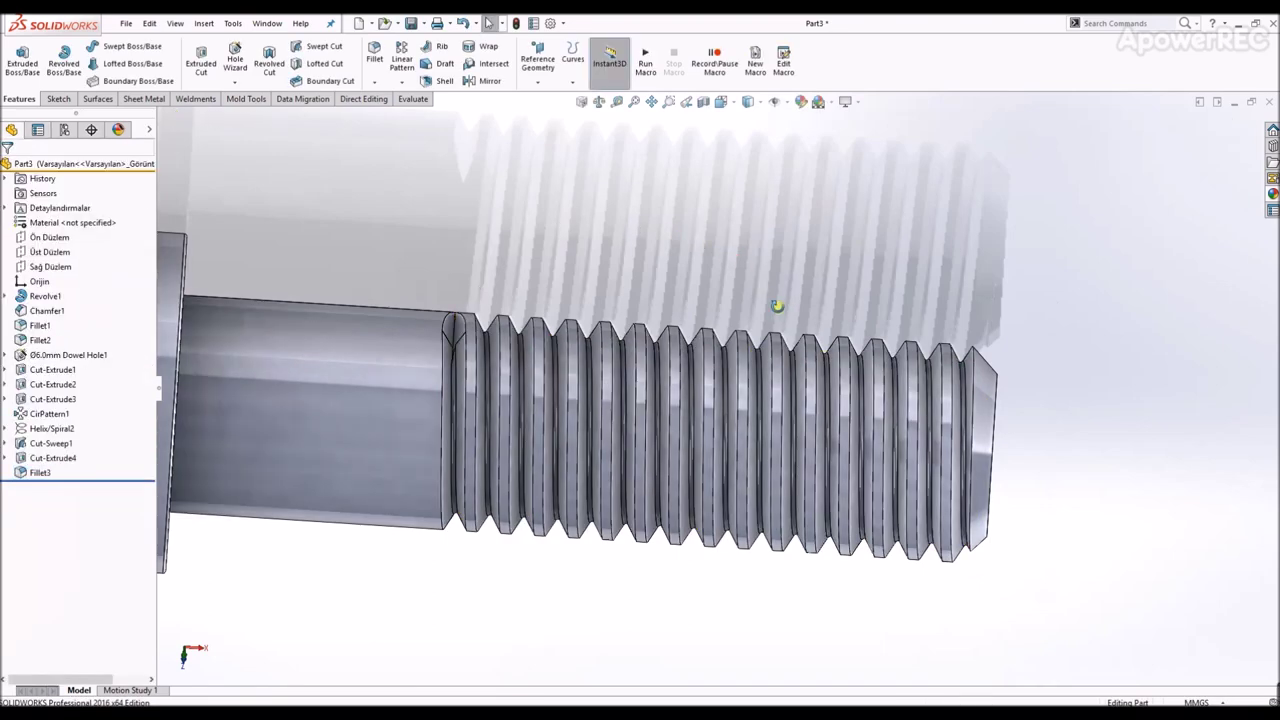
pyautogui.moveTo(777, 305)
pyautogui.mouseDown(button='middle')
pyautogui.moveTo(566, 487)
pyautogui.moveTo(526, 503)
pyautogui.mouseUp(button='middle')
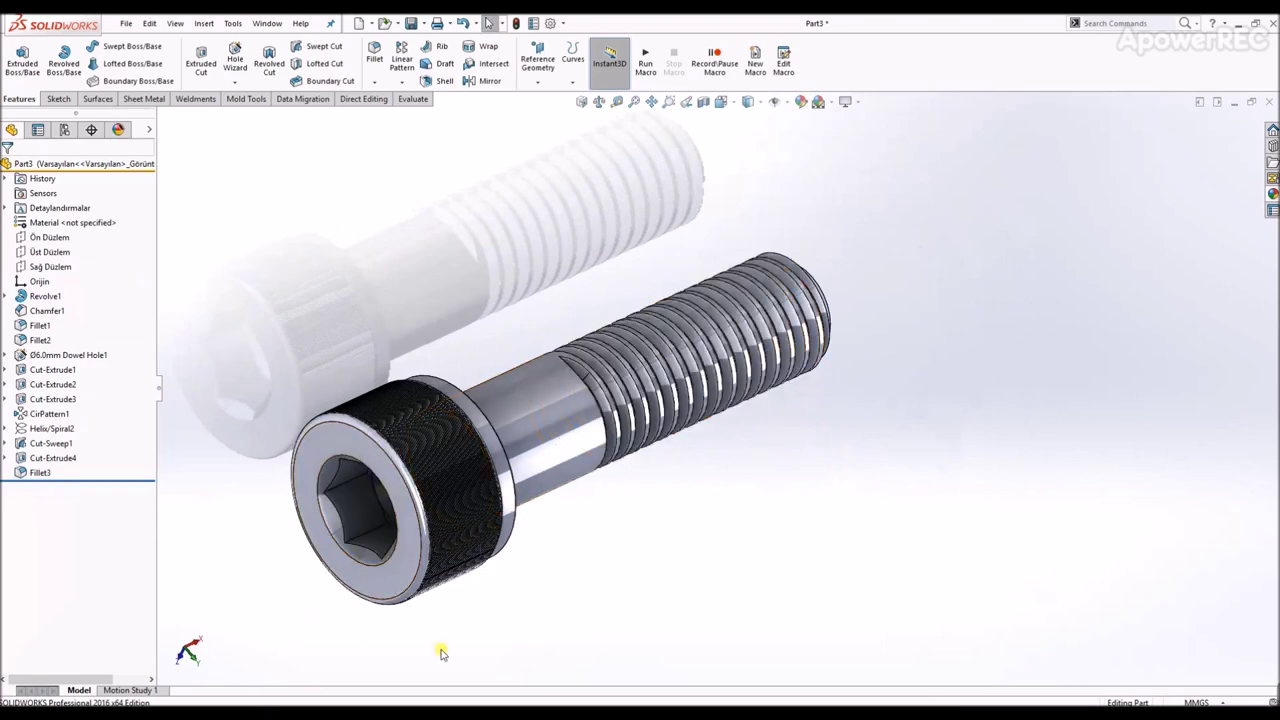